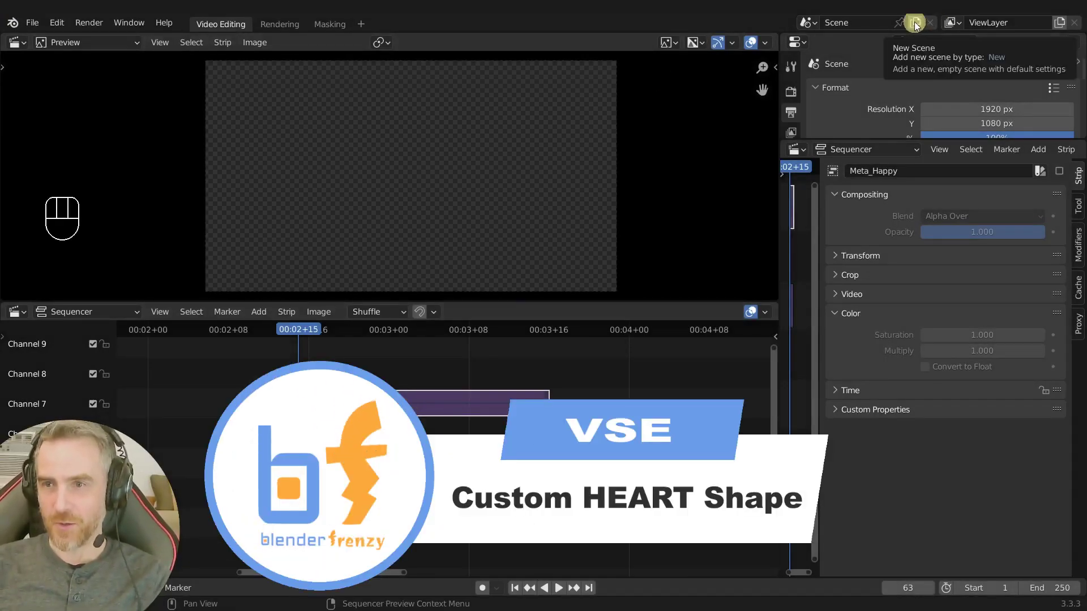
- Rename the current scene to Main and create a new scene from it with Copy Settings, named Heart
{"action": "left_click", "coordinate": [865, 22]}
{"action": "type", "text": "Main"}
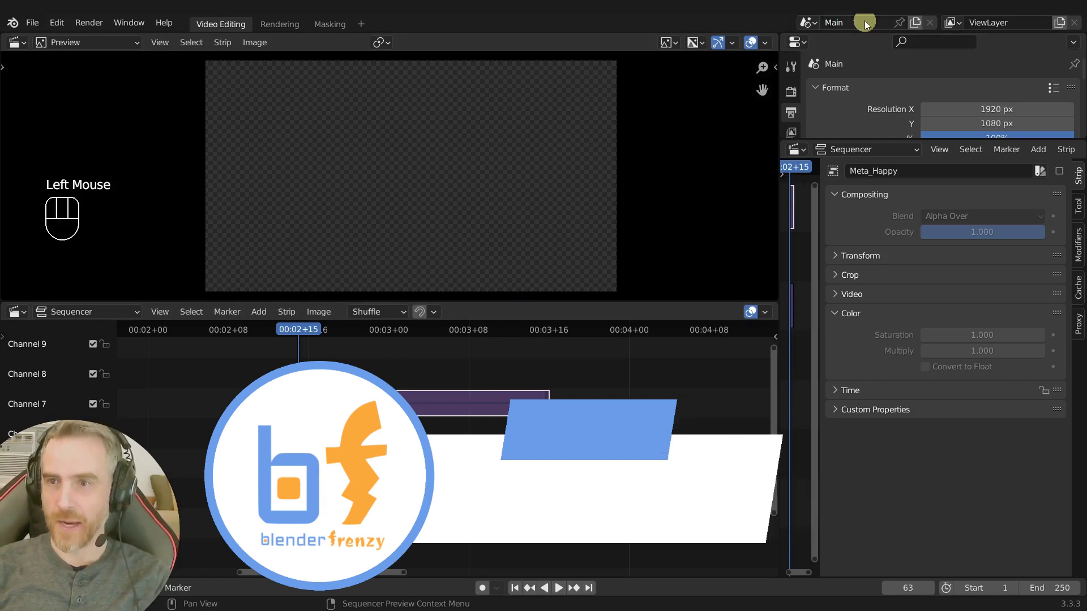
{"action": "left_click", "coordinate": [915, 22]}
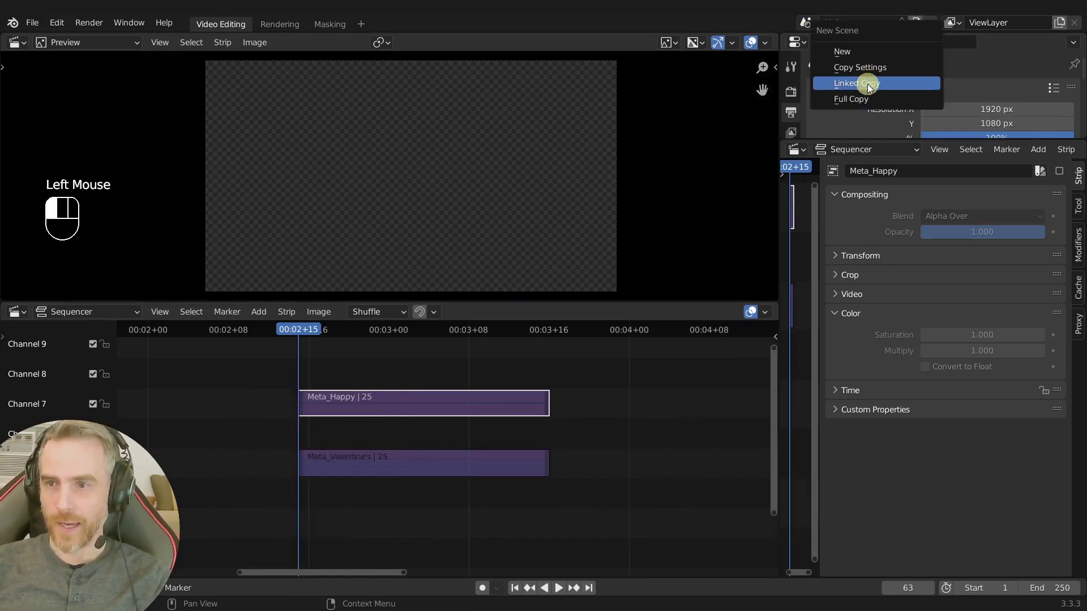
{"action": "left_click", "coordinate": [866, 67]}
{"action": "left_click", "coordinate": [866, 22]}
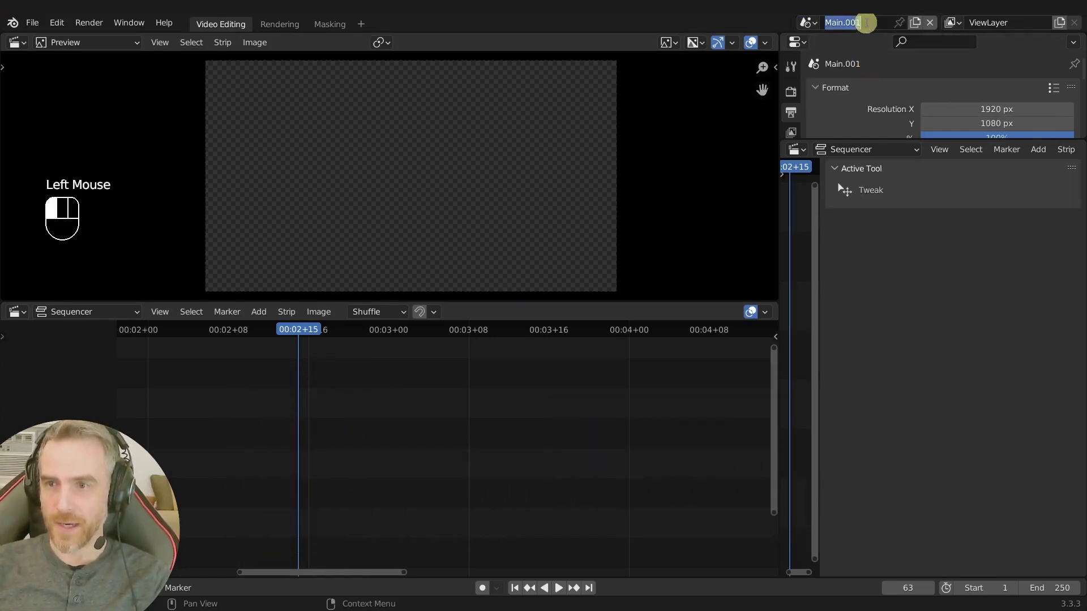
{"action": "type", "text": "Heart"}
{"action": "key", "text": "Return"}
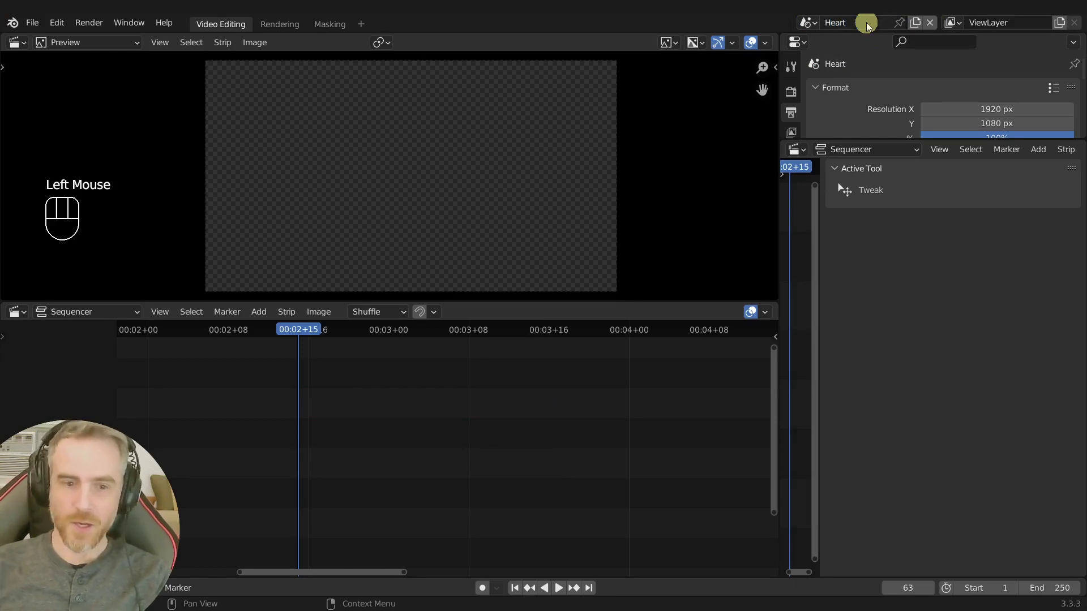
- Add a Color strip starting at frame 1 of the sequencer and move it to channel 6
{"action": "scroll", "coordinate": [398, 401], "scroll_direction": "down", "scroll_amount": 2, "text": "ctrl"}
{"action": "middle_click_drag", "start_coordinate": [493, 406], "coordinate": [357, 347], "text": "ctrl"}
{"action": "mouse_move", "coordinate": [466, 395]}
{"action": "middle_mouse_down"}
{"action": "mouse_move", "coordinate": [490, 374]}
{"action": "mouse_move", "coordinate": [481, 381]}
{"action": "middle_mouse_up"}
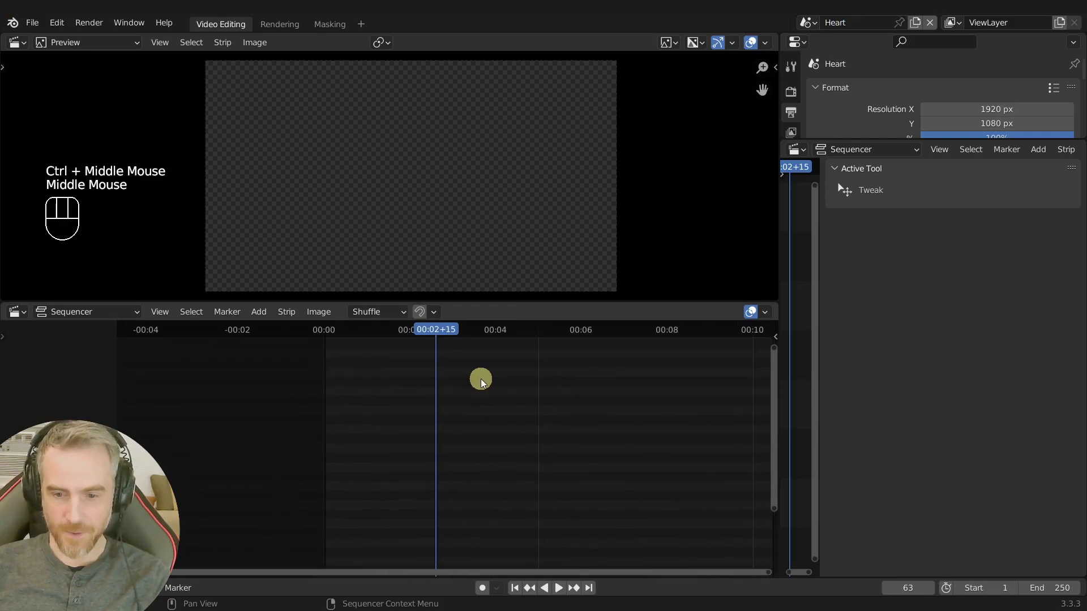
{"action": "left_click", "coordinate": [513, 587]}
{"action": "key", "text": "shift+a"}
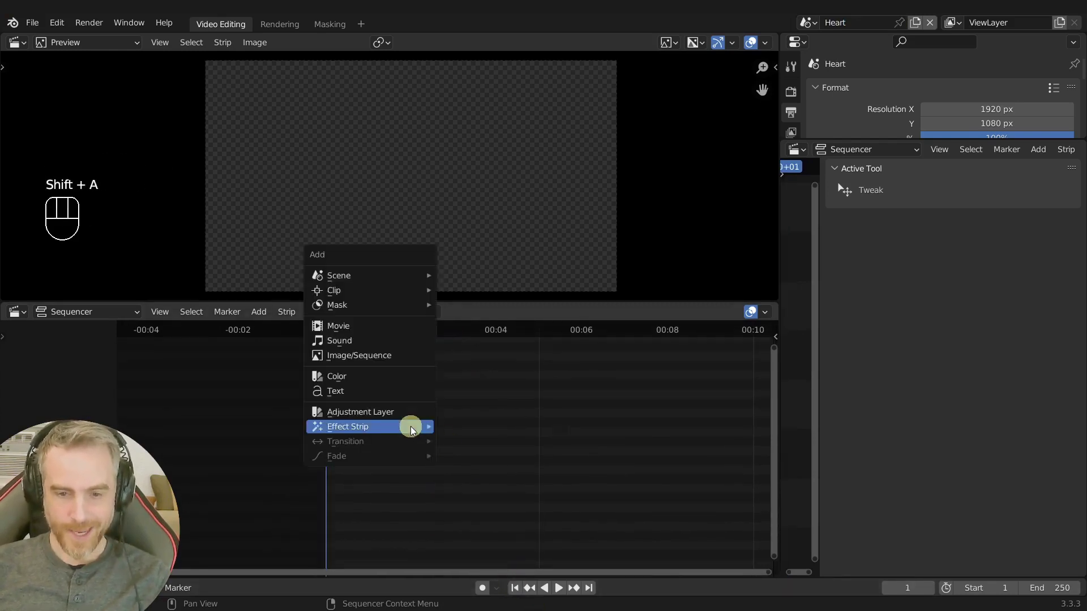
{"action": "left_click", "coordinate": [393, 376]}
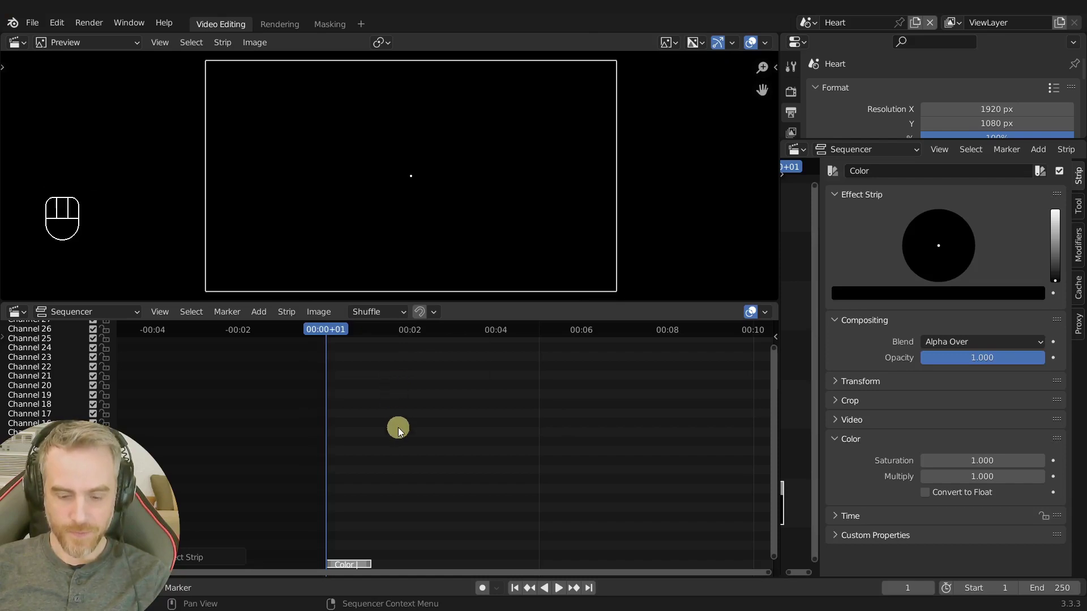
{"action": "key", "text": "g"}
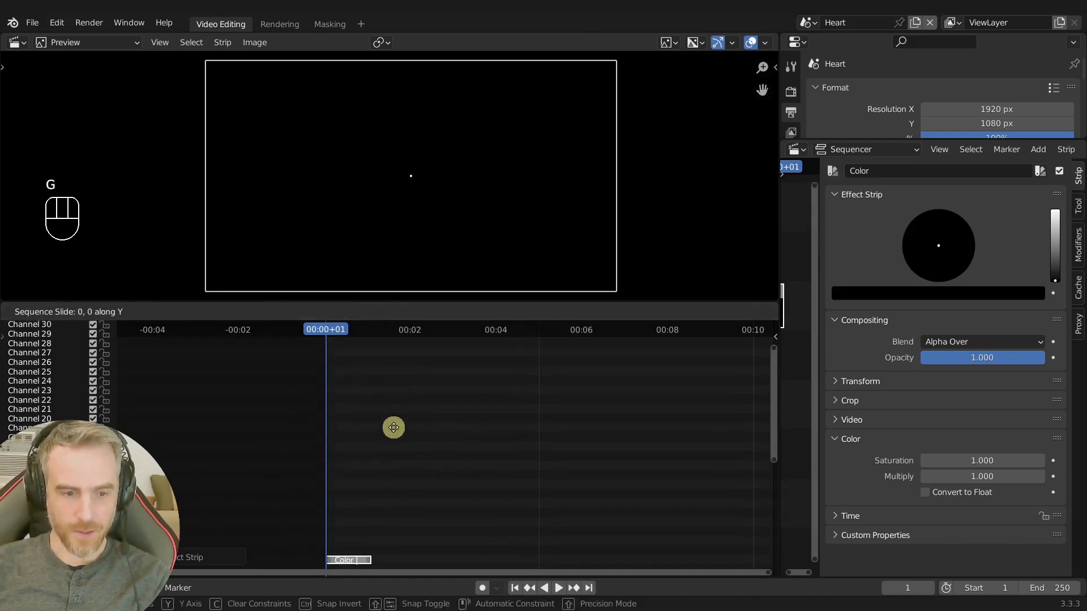
{"action": "left_click", "coordinate": [393, 424]}
{"action": "middle_click_drag", "start_coordinate": [393, 422], "coordinate": [508, 449]}
{"action": "middle_click_drag", "start_coordinate": [507, 449], "coordinate": [497, 375]}
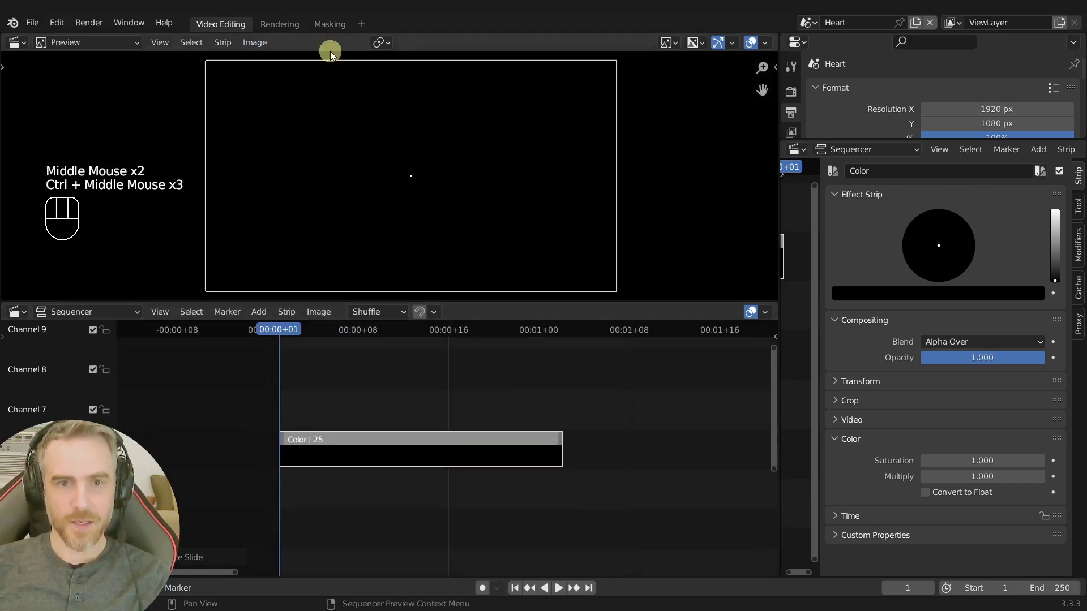
- Switch to the Masking workspace and widen the mask editor over the preview and sequencer areas
{"action": "left_click", "coordinate": [330, 24]}
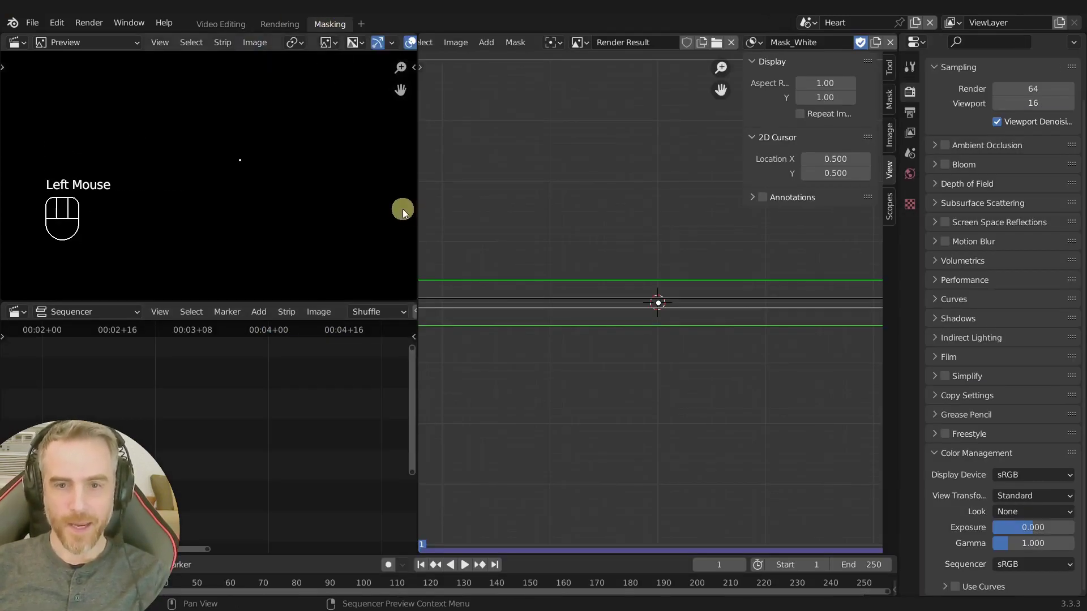
{"action": "left_click_drag", "start_coordinate": [417, 208], "coordinate": [211, 197]}
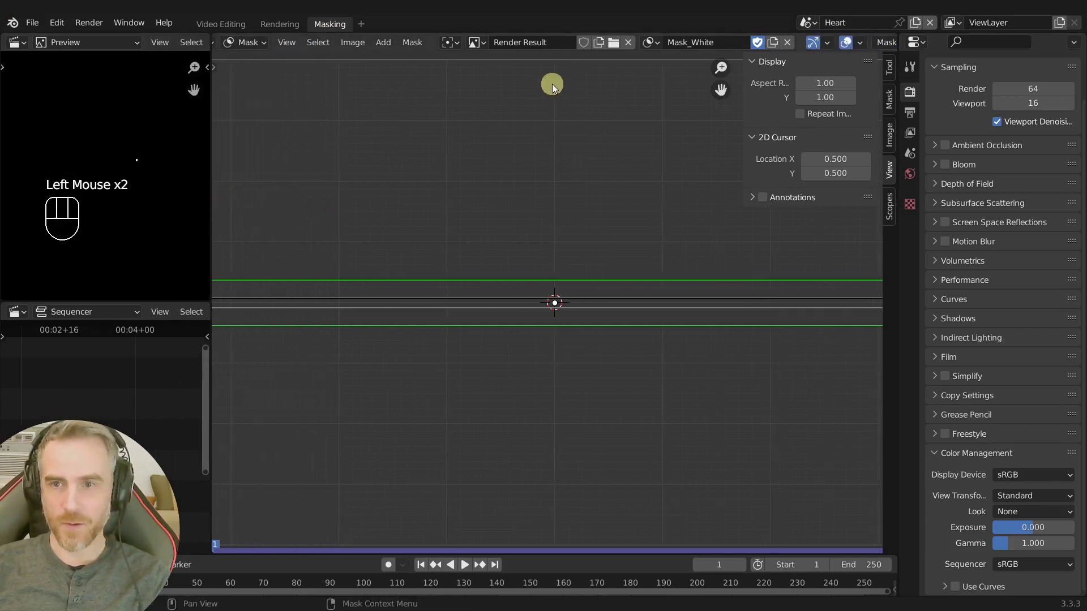
{"action": "scroll", "coordinate": [546, 142], "scroll_direction": "down", "scroll_amount": 1}
{"action": "scroll", "coordinate": [546, 141], "scroll_direction": "up", "scroll_amount": 1}
{"action": "scroll", "coordinate": [545, 144], "scroll_direction": "down", "scroll_amount": 2}
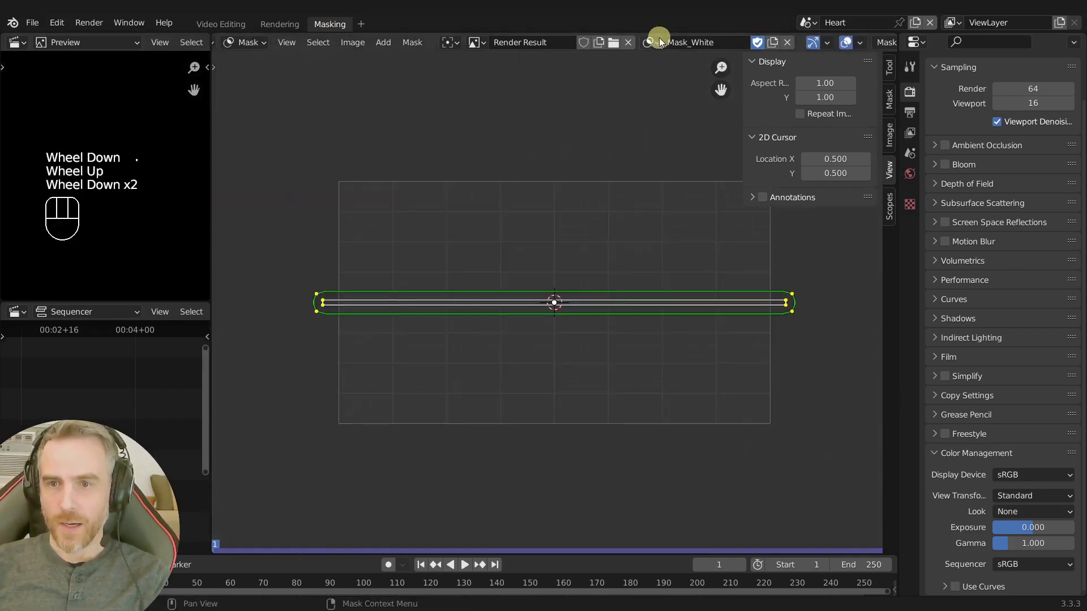
- Create a new mask and name it Mask_Heart
{"action": "left_click", "coordinate": [772, 43]}
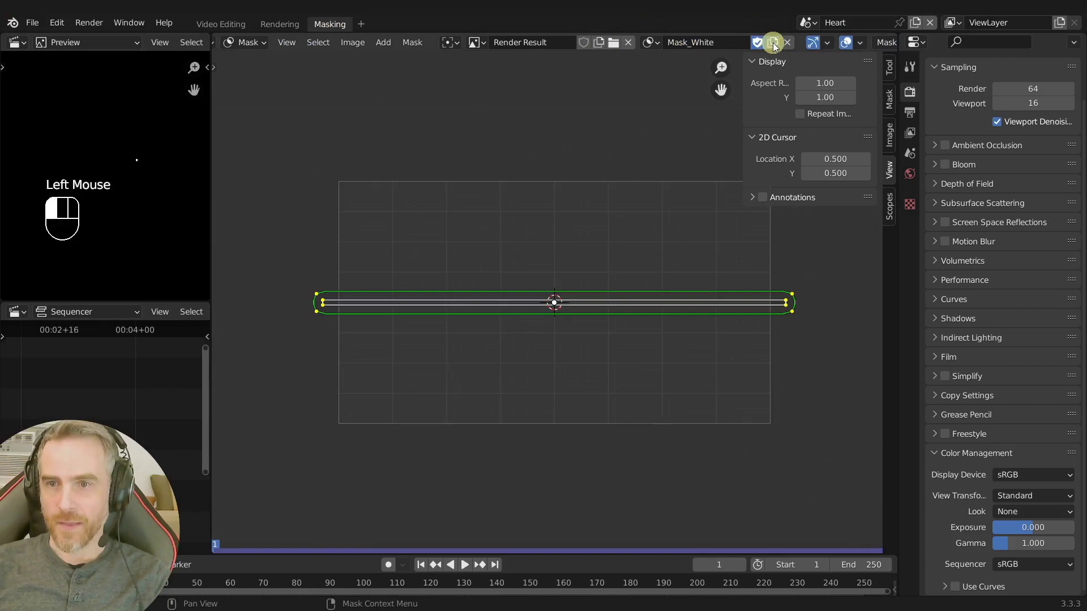
{"action": "double_click", "coordinate": [700, 41]}
{"action": "type", "text": "_"}
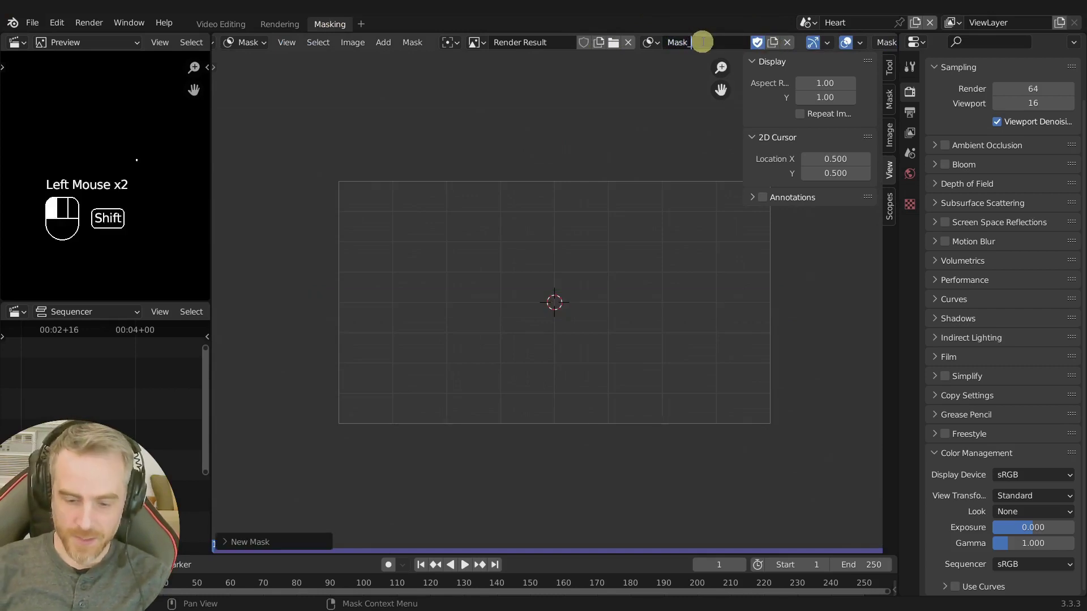
{"action": "type", "text": "Heart"}
{"action": "key", "text": "Return"}
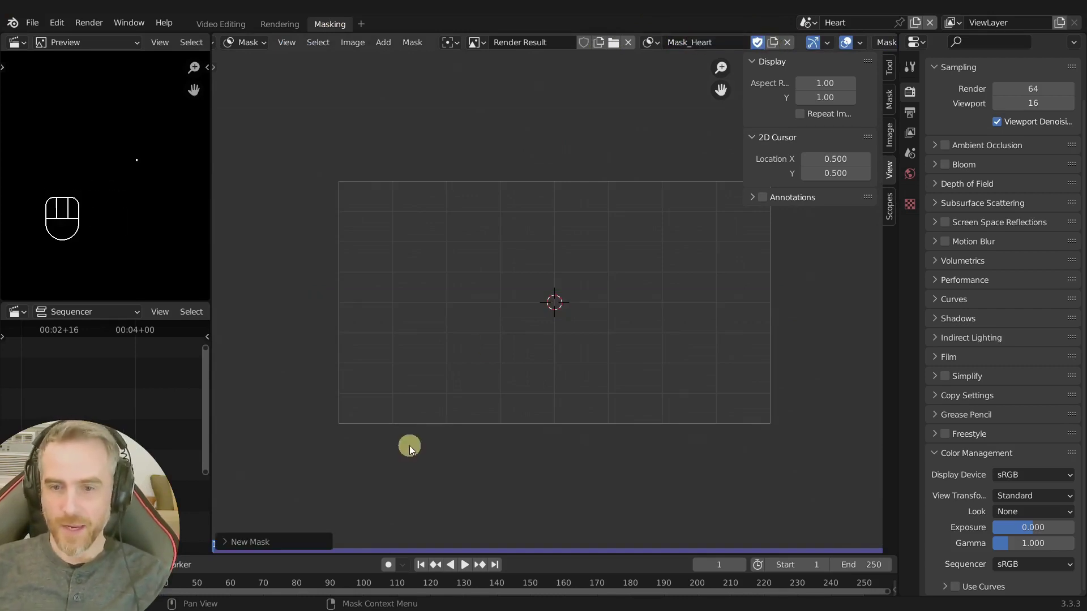
- Add a circle to the mask, scale it up about 9.27 times and set its handle type to Free
{"action": "left_click", "coordinate": [389, 43]}
{"action": "left_click", "coordinate": [390, 63]}
{"action": "key", "text": "s"}
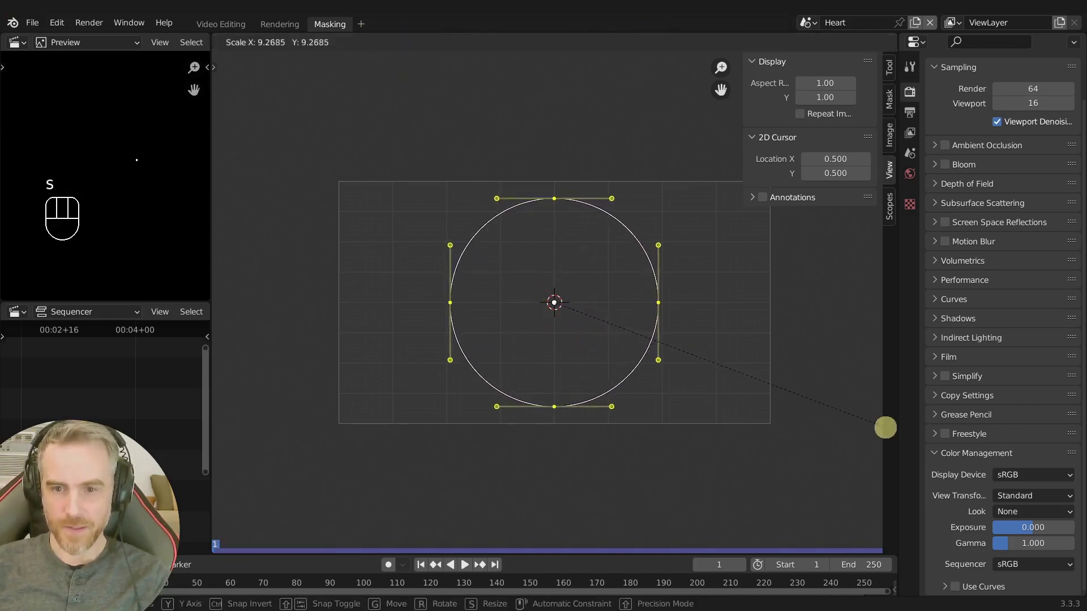
{"action": "left_click", "coordinate": [884, 427]}
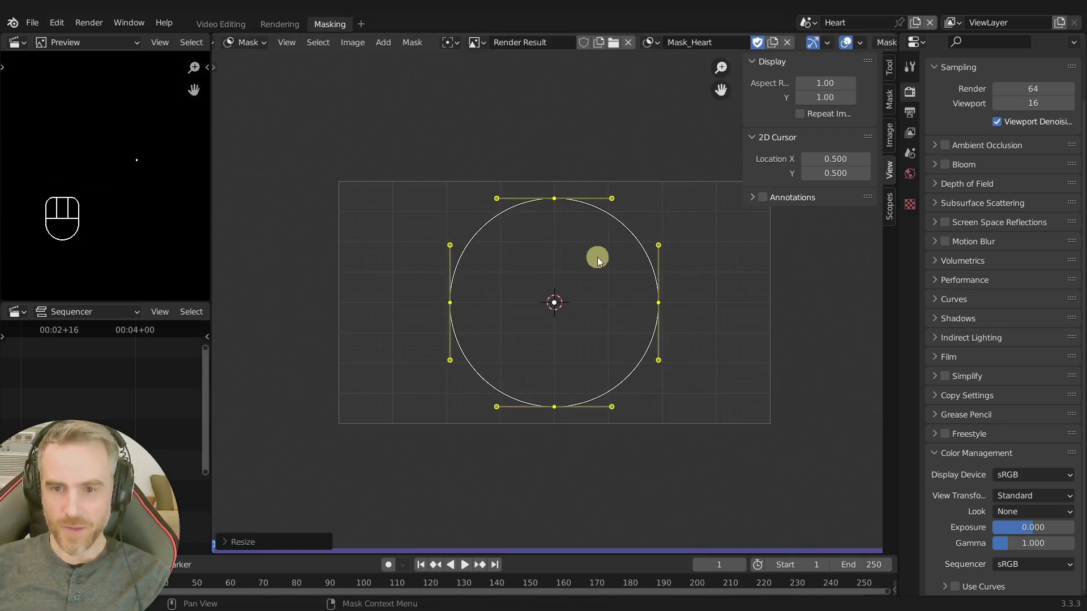
{"action": "key", "text": "v"}
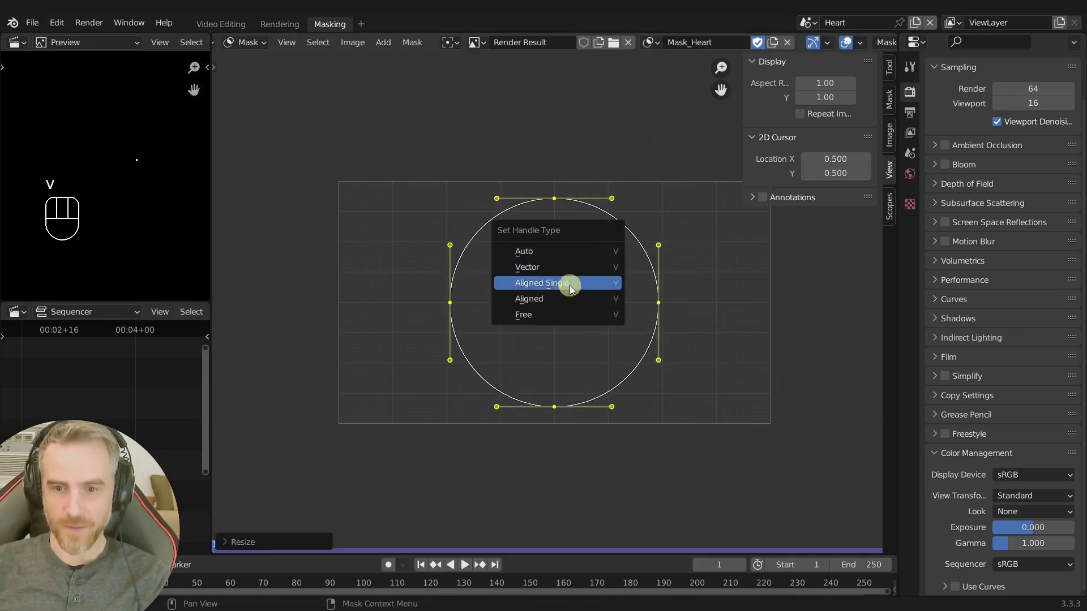
{"action": "left_click", "coordinate": [542, 313]}
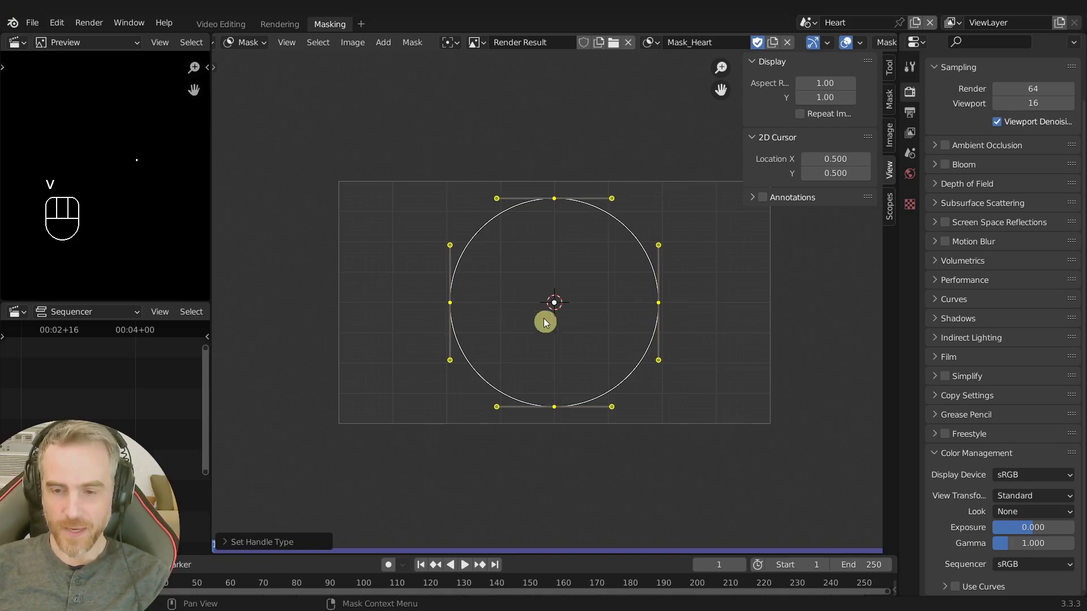
- Select both handles of the circle's bottom control point
{"action": "left_click", "coordinate": [612, 406]}
{"action": "left_click", "coordinate": [503, 409], "text": "shift"}
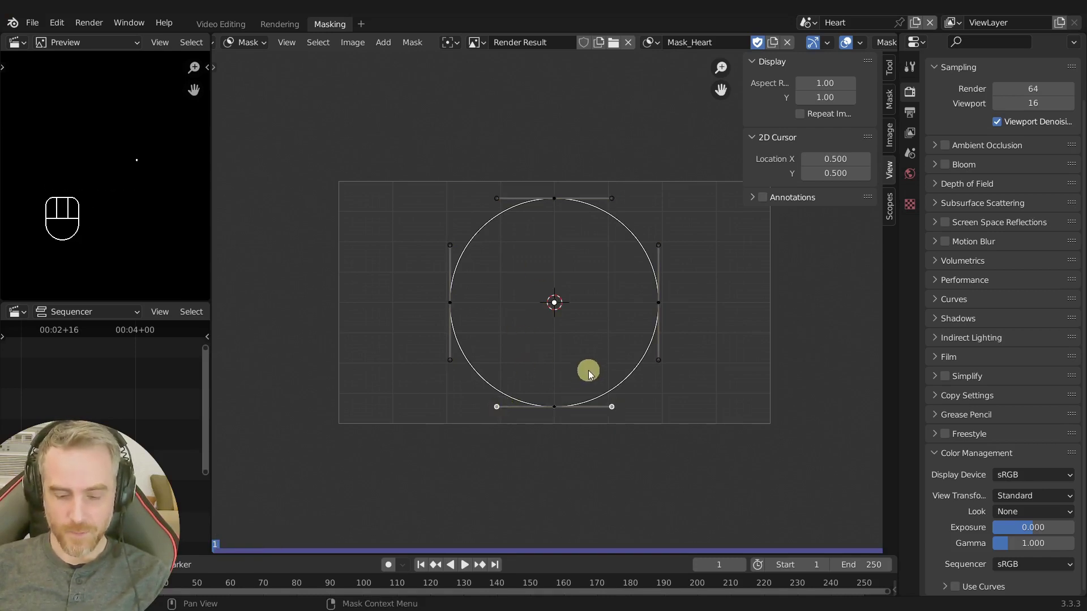
{"action": "key", "text": "g"}
{"action": "type", "text": "y"}
{"action": "type", "text": "2"}
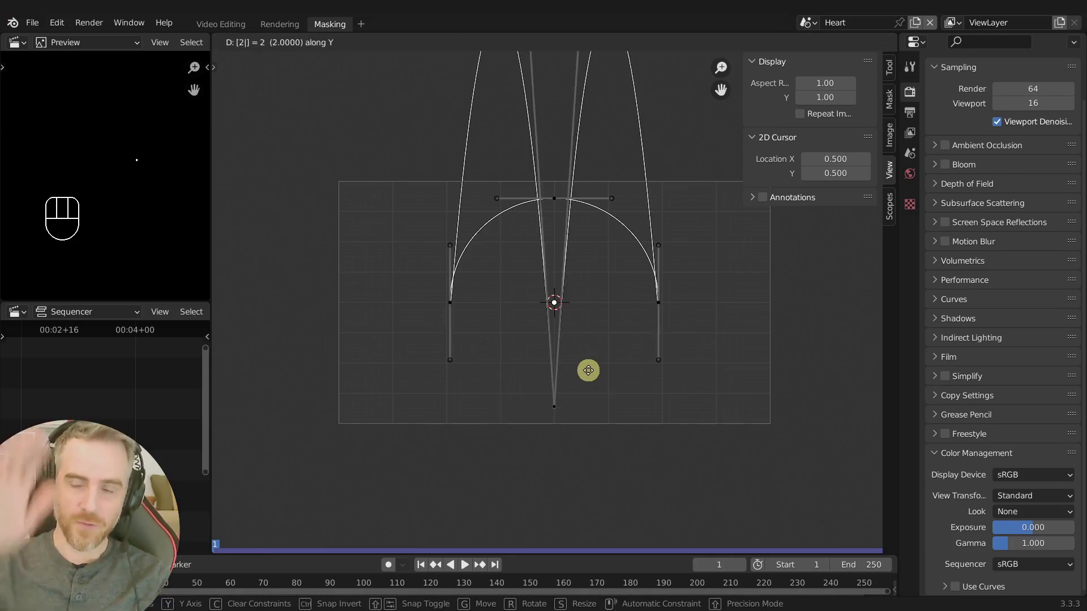
{"action": "key", "text": "Escape"}
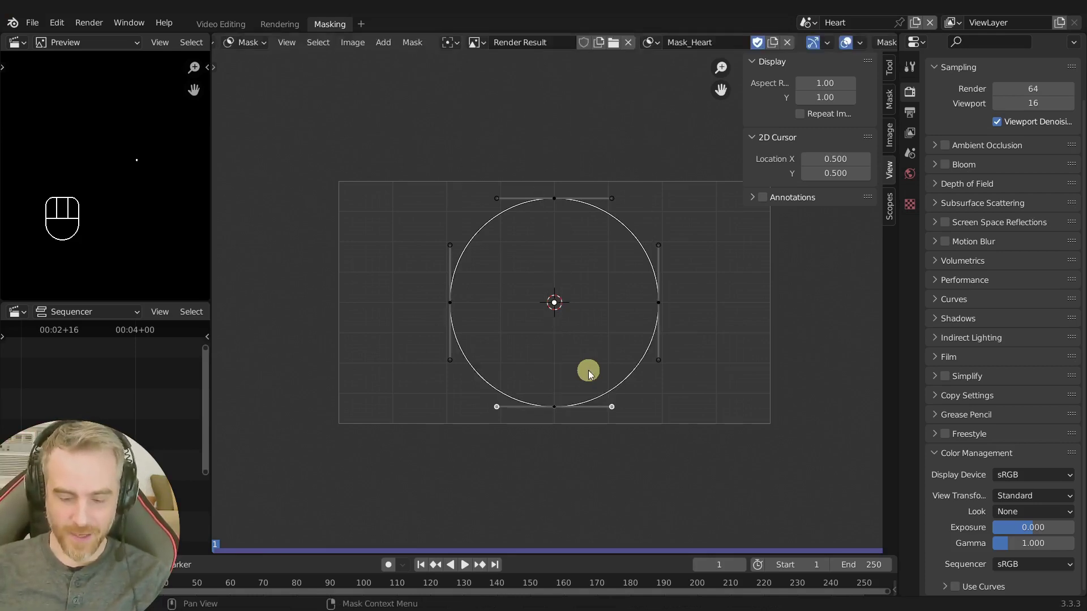
{"action": "key", "text": "g"}
{"action": "key", "text": "y"}
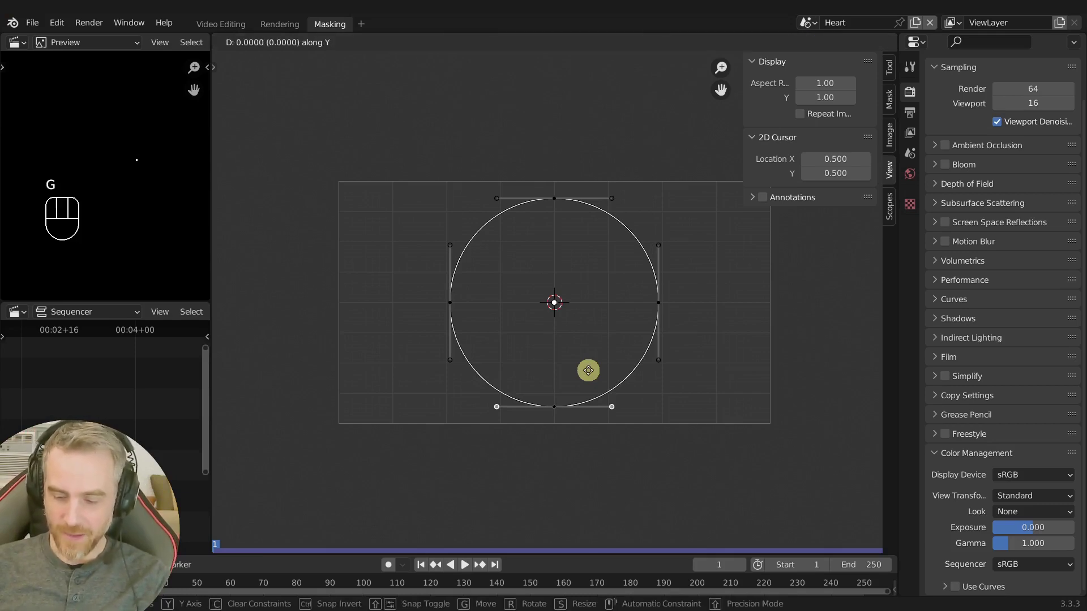
{"action": "type", "text": ".02"}
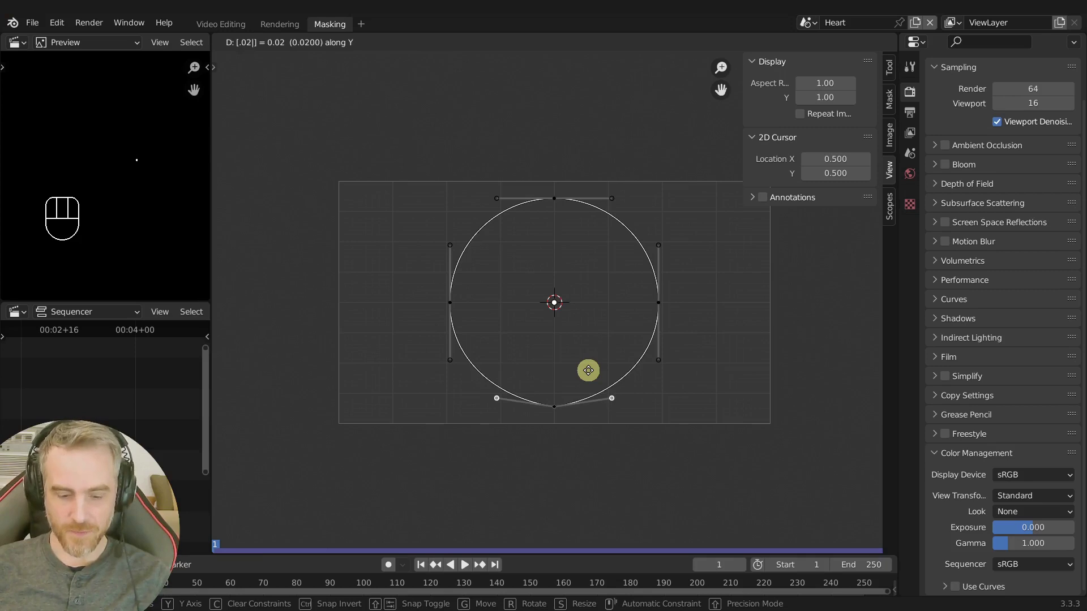
{"action": "key", "text": "Escape"}
- Move the two selected bottom handles by 0.1 along Y
{"action": "key", "text": "g"}
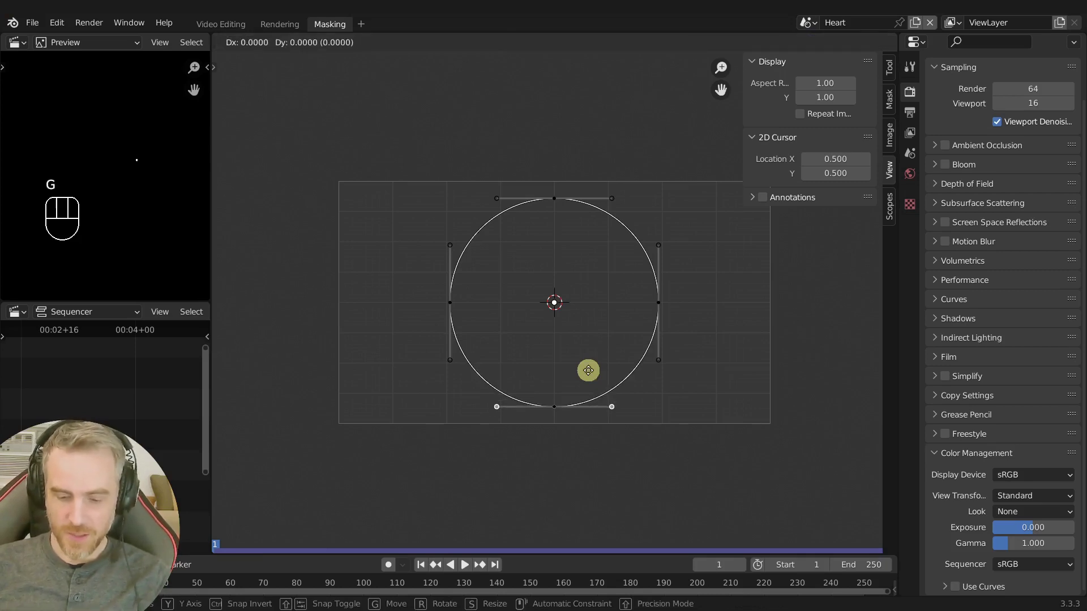
{"action": "type", "text": "y"}
{"action": "type", "text": ".1"}
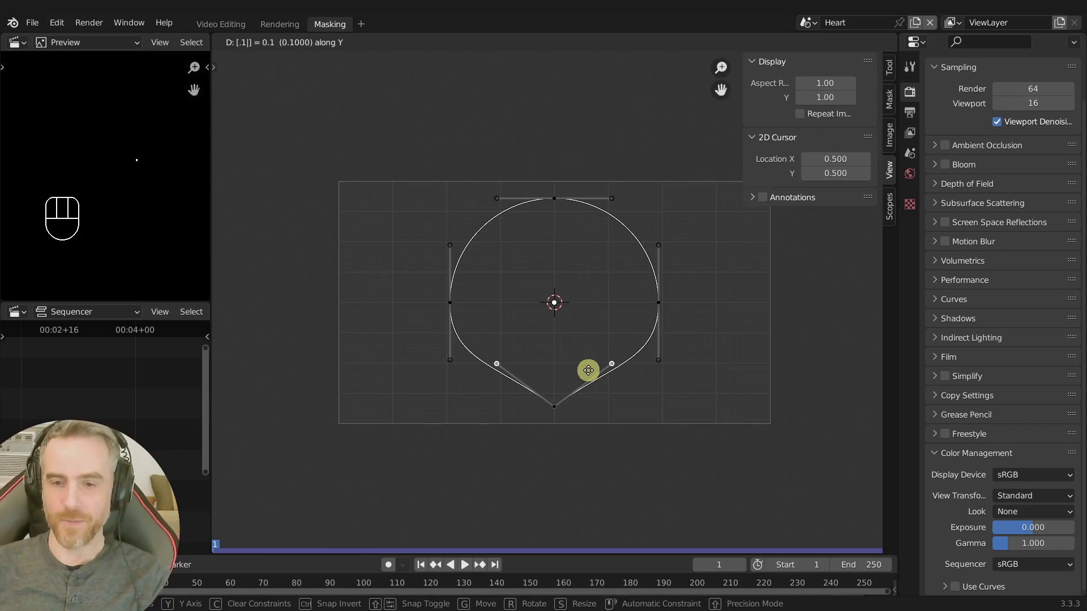
{"action": "key", "text": "Return"}
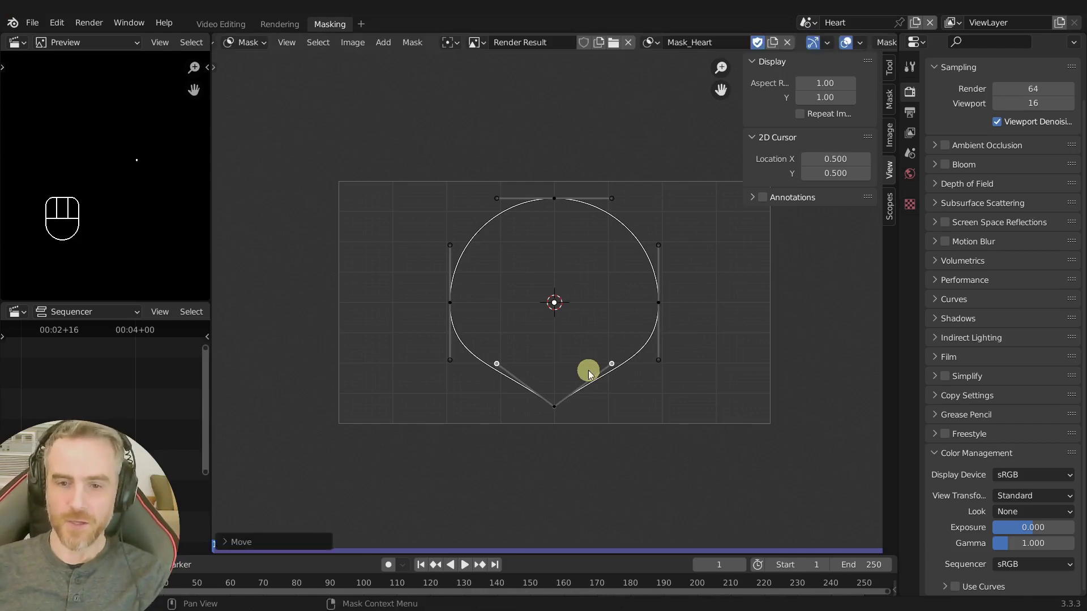
- Move the bottom control point with its handles down along Y to just above the frame's lower edge
{"action": "left_click", "coordinate": [561, 409]}
{"action": "key", "text": "g"}
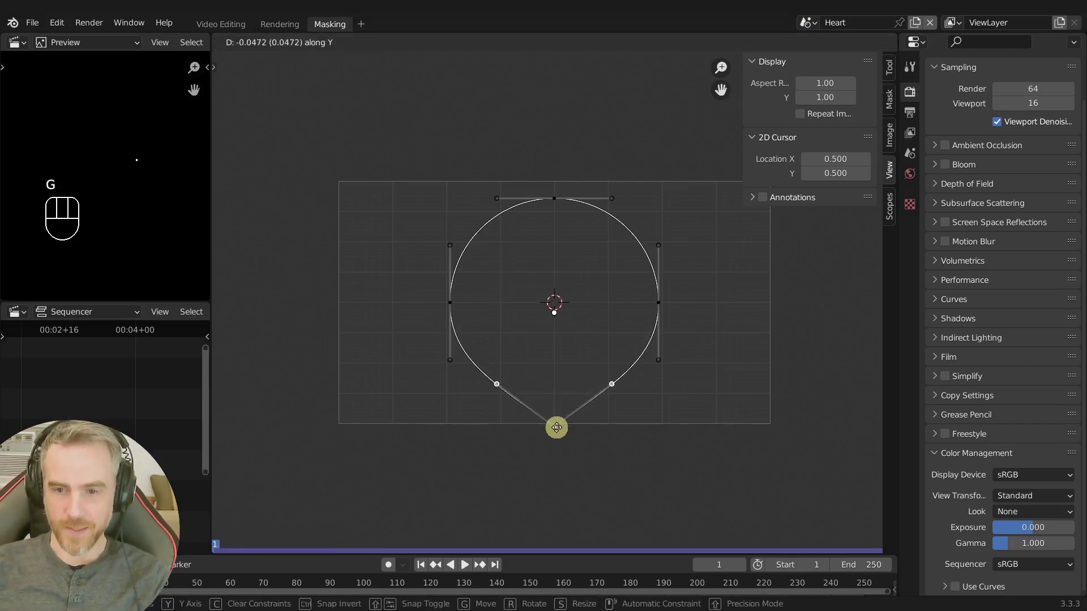
{"action": "left_click", "coordinate": [557, 433]}
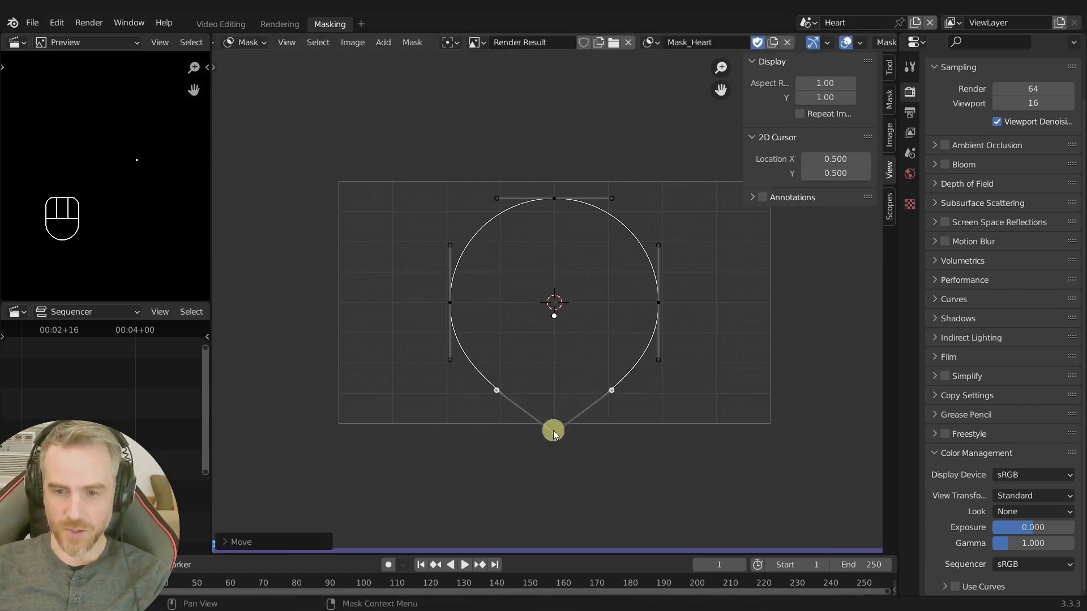
{"action": "key", "text": "g"}
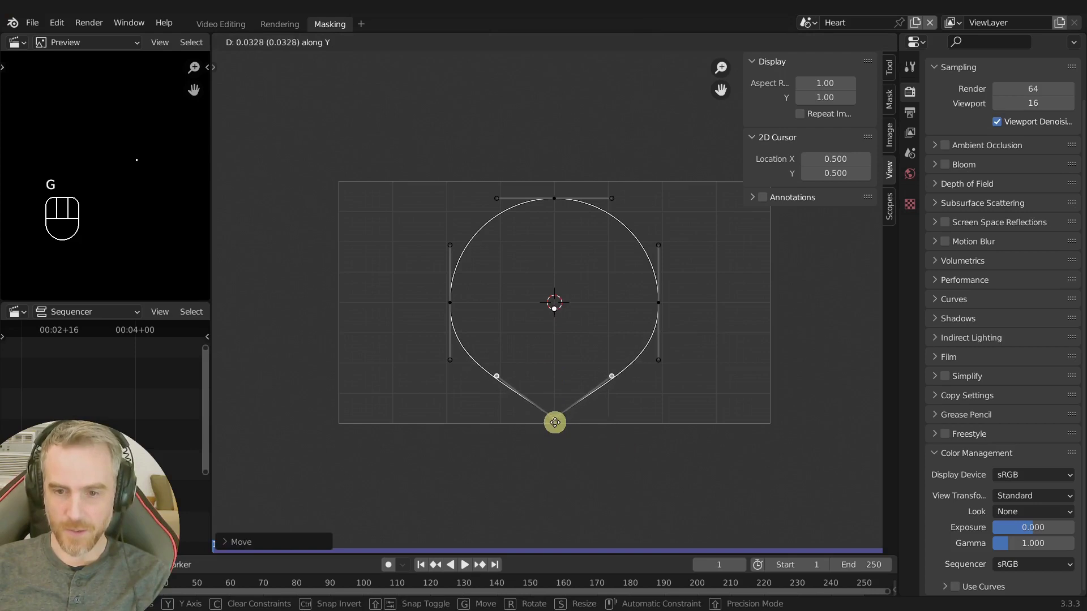
{"action": "left_click", "coordinate": [553, 427]}
- Move the top control point with its handles down about 0.12 along Y
{"action": "left_click", "coordinate": [555, 198]}
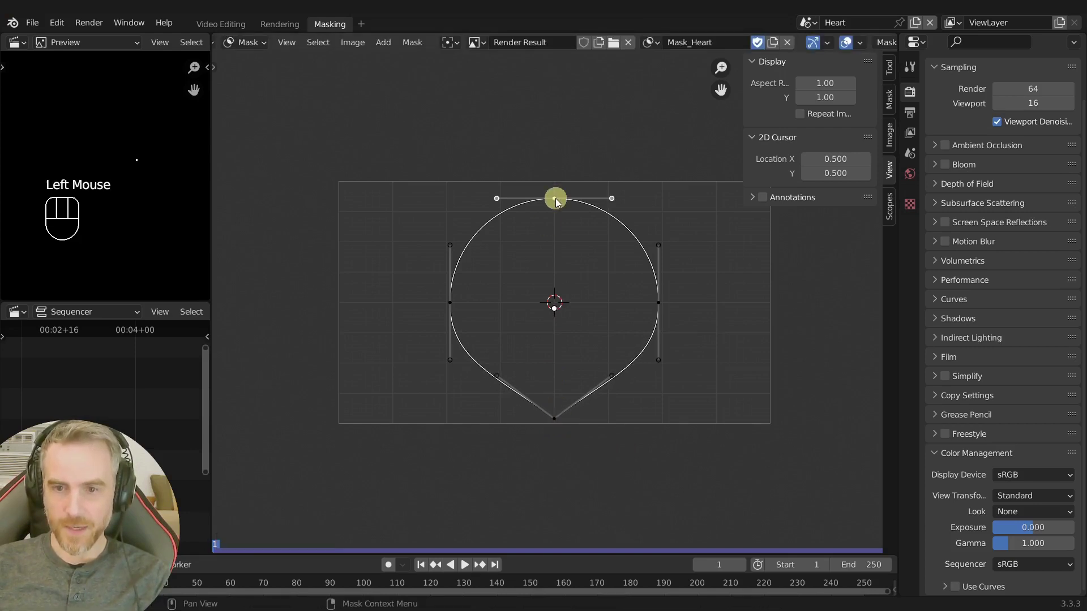
{"action": "key", "text": "g"}
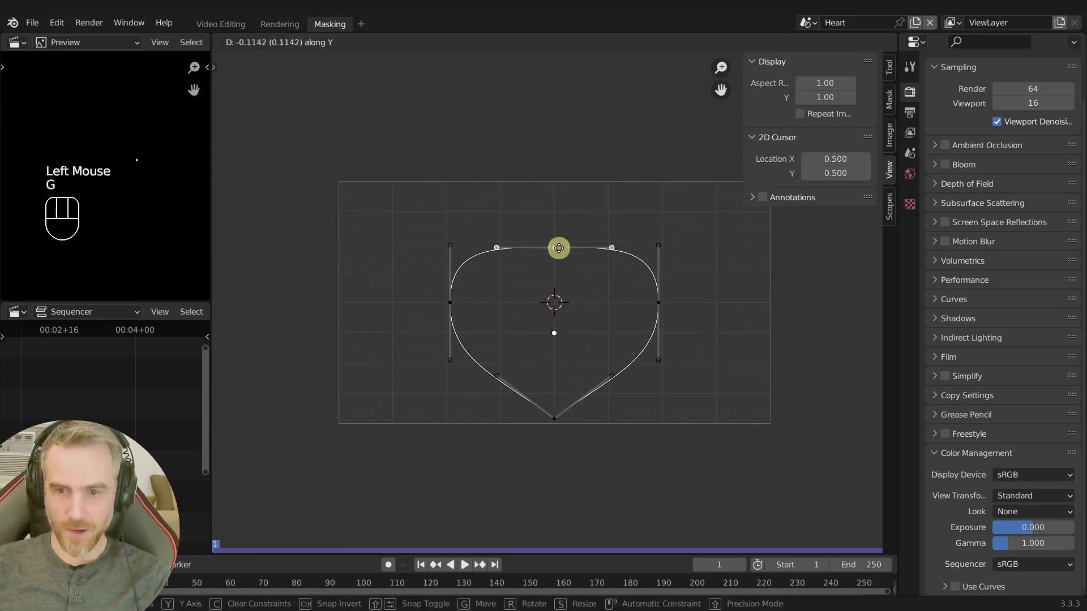
{"action": "left_click", "coordinate": [559, 252]}
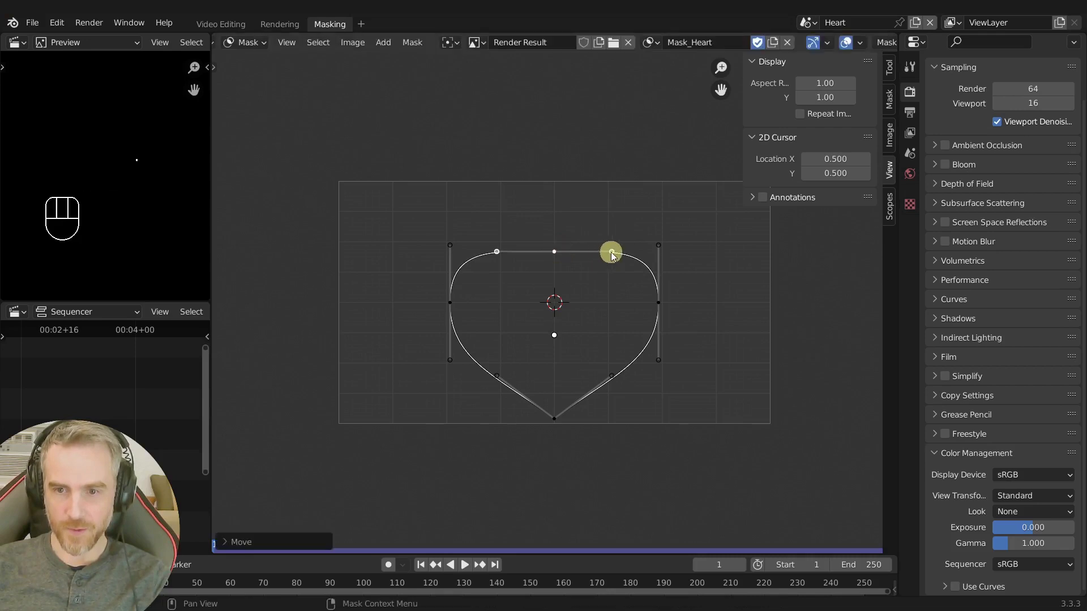
- Move both handles of the top control point up by 0.1 and then another 0.02 along Y
{"action": "left_click", "coordinate": [612, 253]}
{"action": "left_click", "coordinate": [499, 252], "text": "shift"}
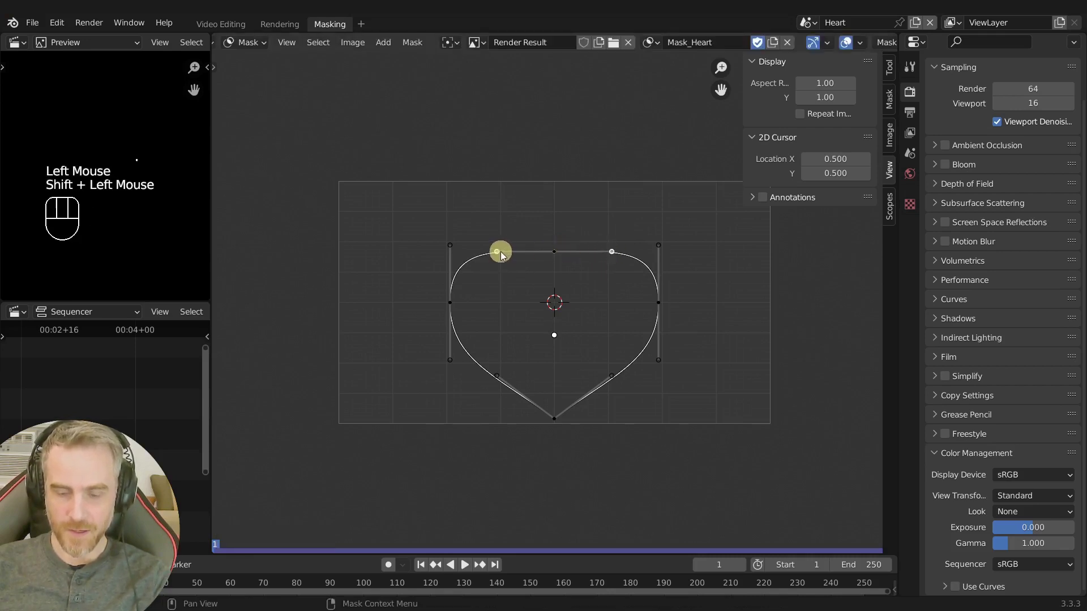
{"action": "type", "text": "gy"}
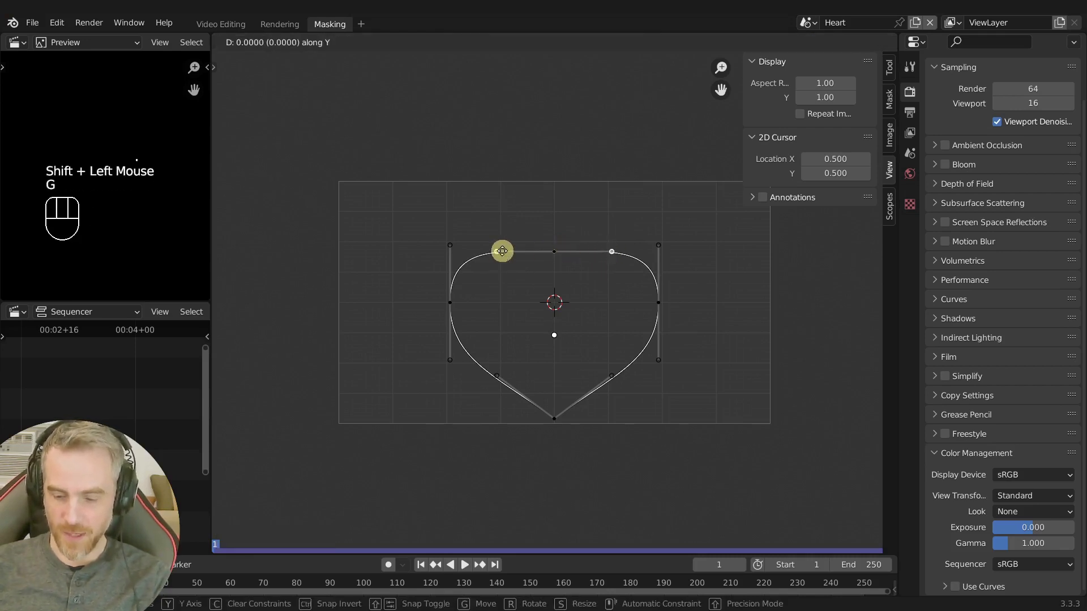
{"action": "type", "text": ".1"}
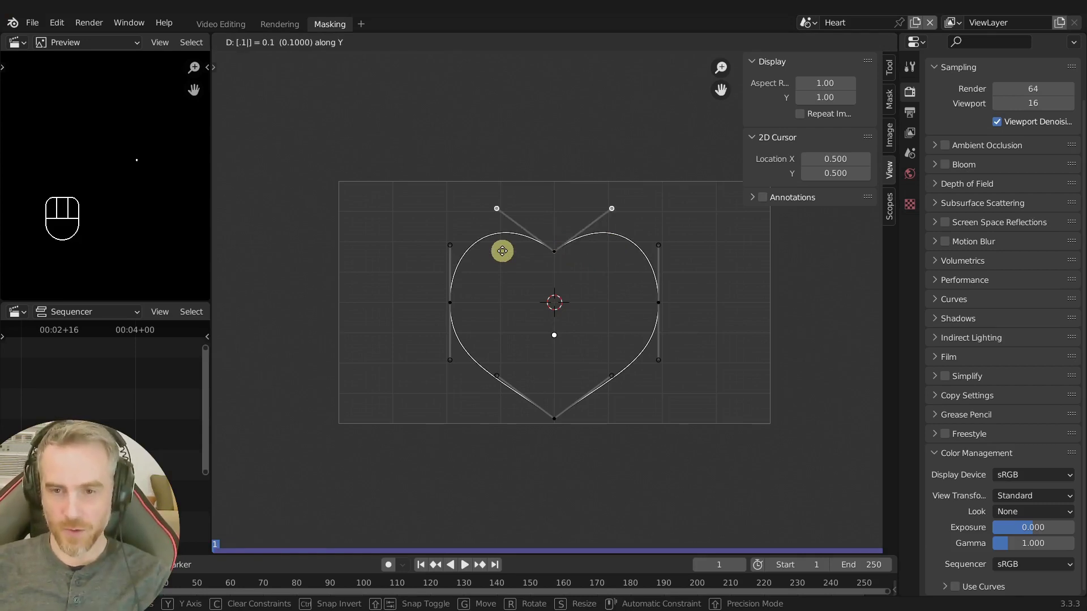
{"action": "key", "text": "Return"}
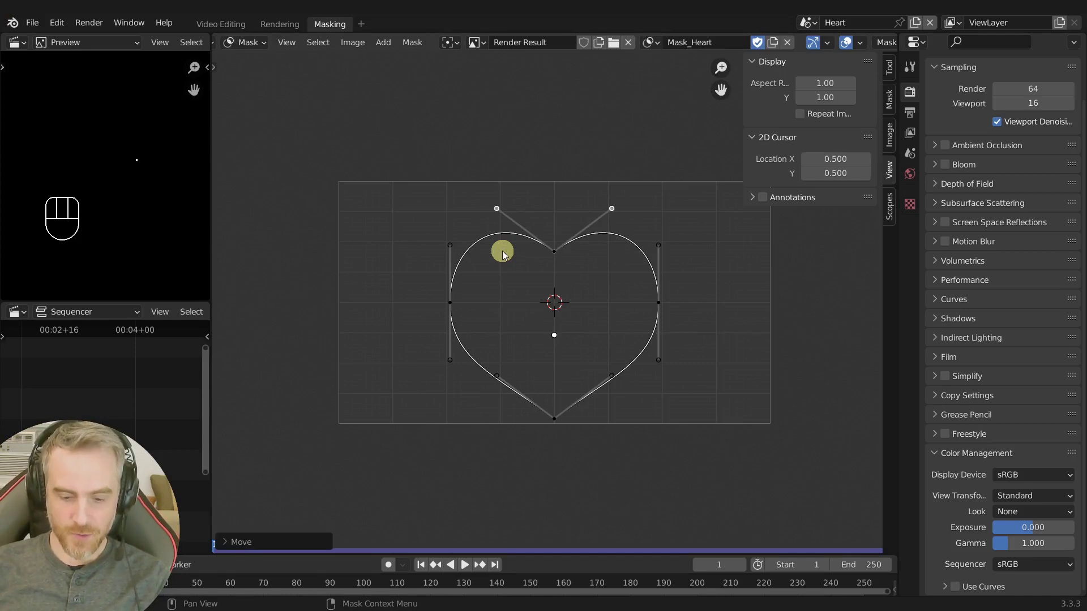
{"action": "type", "text": "gy."}
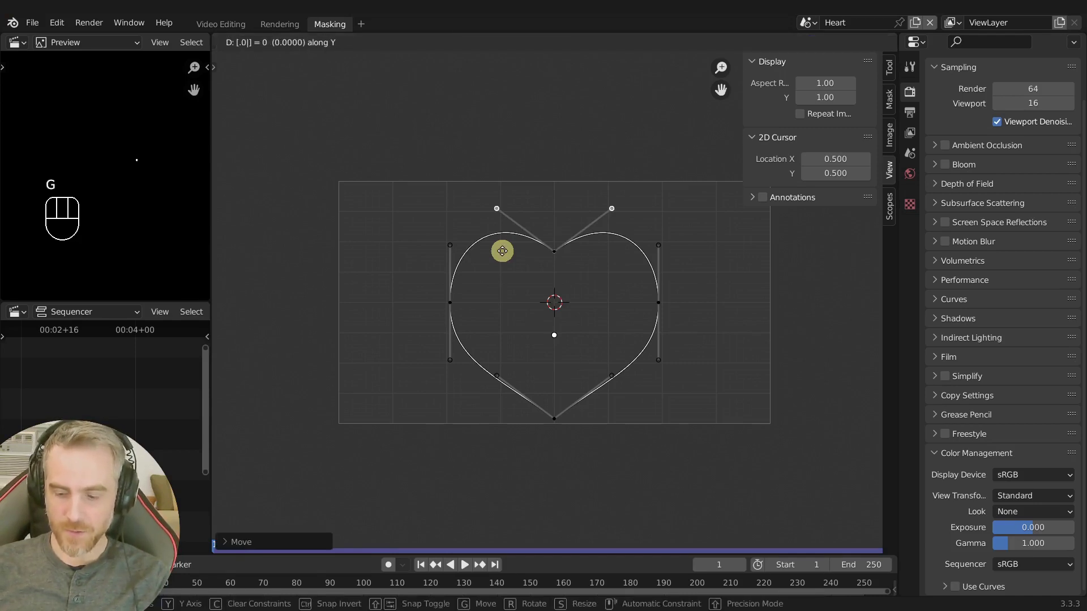
{"action": "type", "text": "2"}
{"action": "key", "text": "Return"}
- Move the left handle of the top control point by 0.05 along X
{"action": "left_click", "coordinate": [497, 201]}
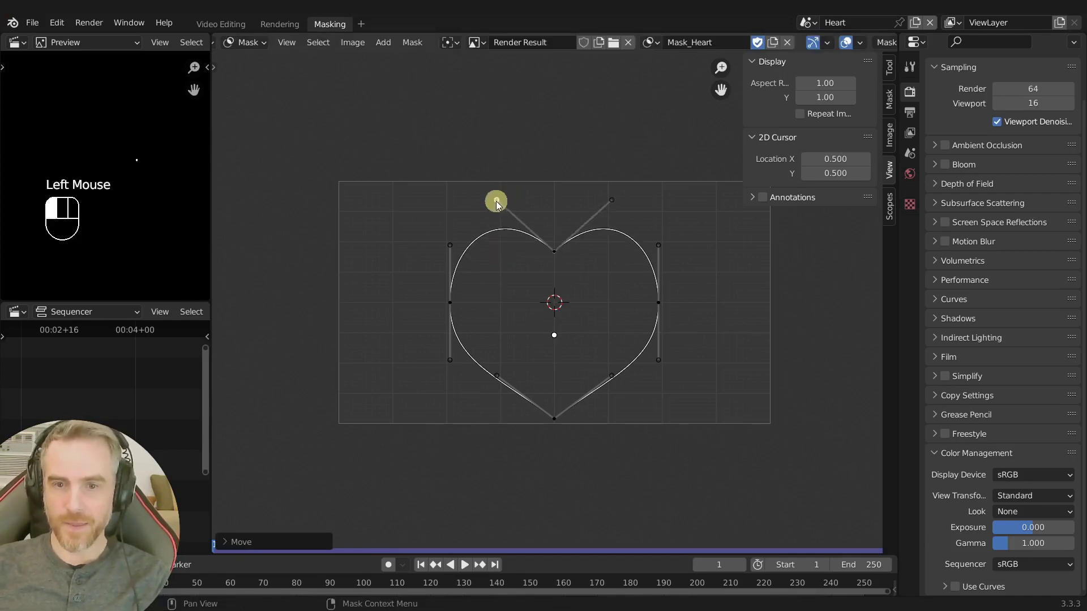
{"action": "key", "text": "g"}
{"action": "key", "text": "g"}
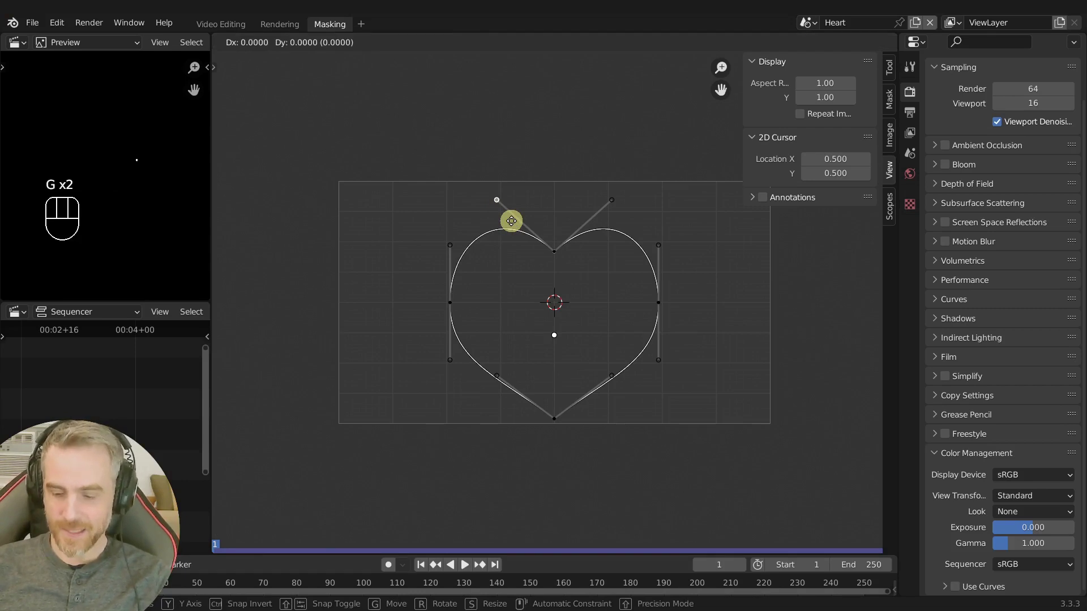
{"action": "type", "text": "x."}
{"action": "type", "text": "05"}
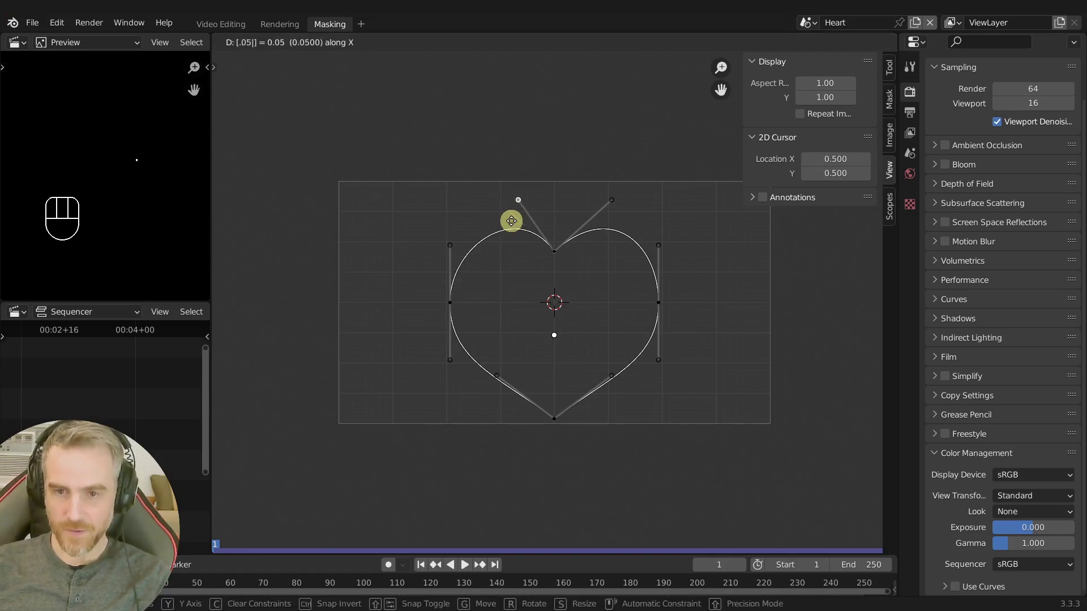
{"action": "key", "text": "Return"}
- Move the right handle of the top control point by -0.05 along X
{"action": "left_click", "coordinate": [609, 203]}
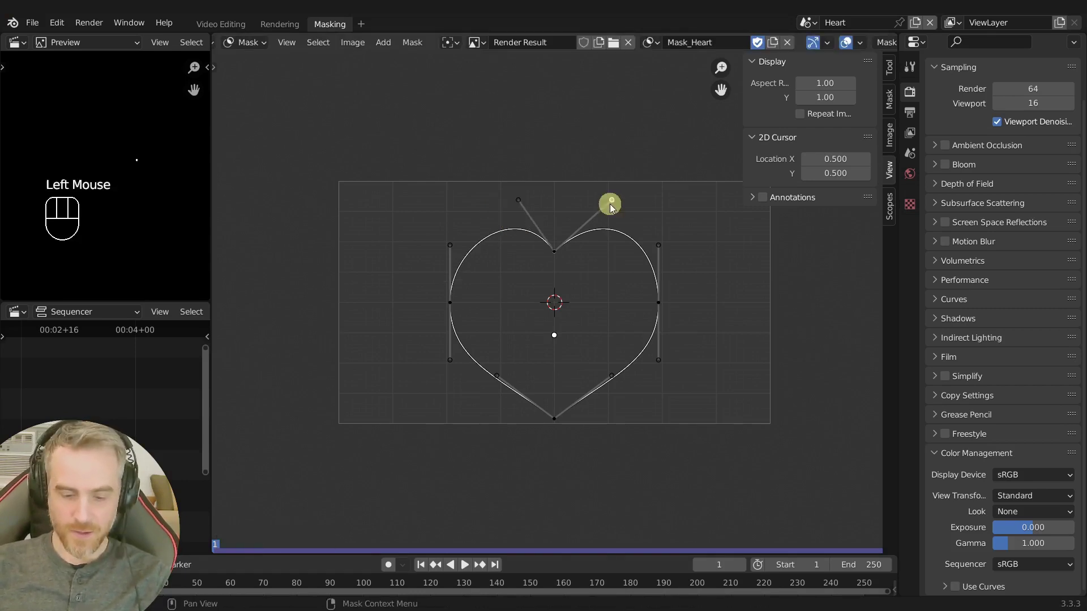
{"action": "key", "text": "g"}
{"action": "key", "text": "x"}
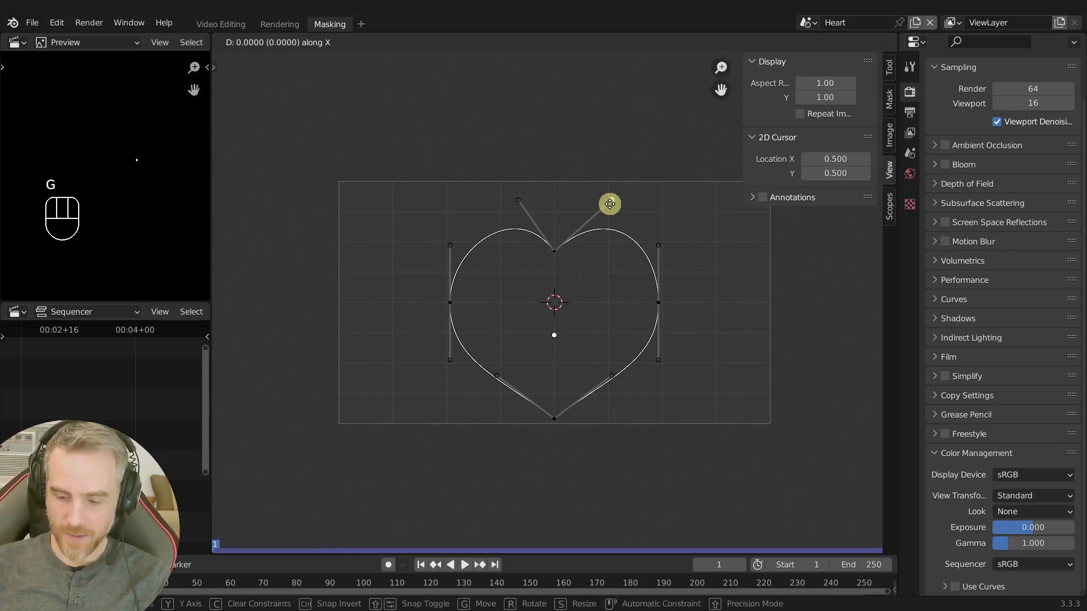
{"action": "type", "text": "-.05"}
{"action": "key", "text": "Return"}
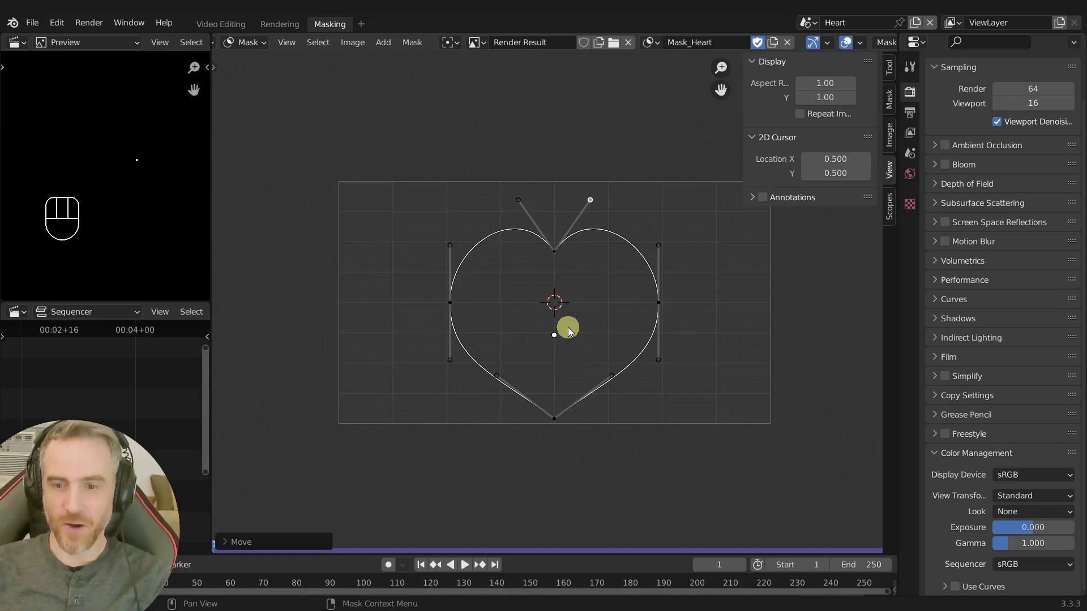
- Scale the heart's left and right control points with their handles slightly inward to narrow the shape
{"action": "left_click", "coordinate": [658, 303]}
{"action": "left_click", "coordinate": [446, 306], "text": "shift"}
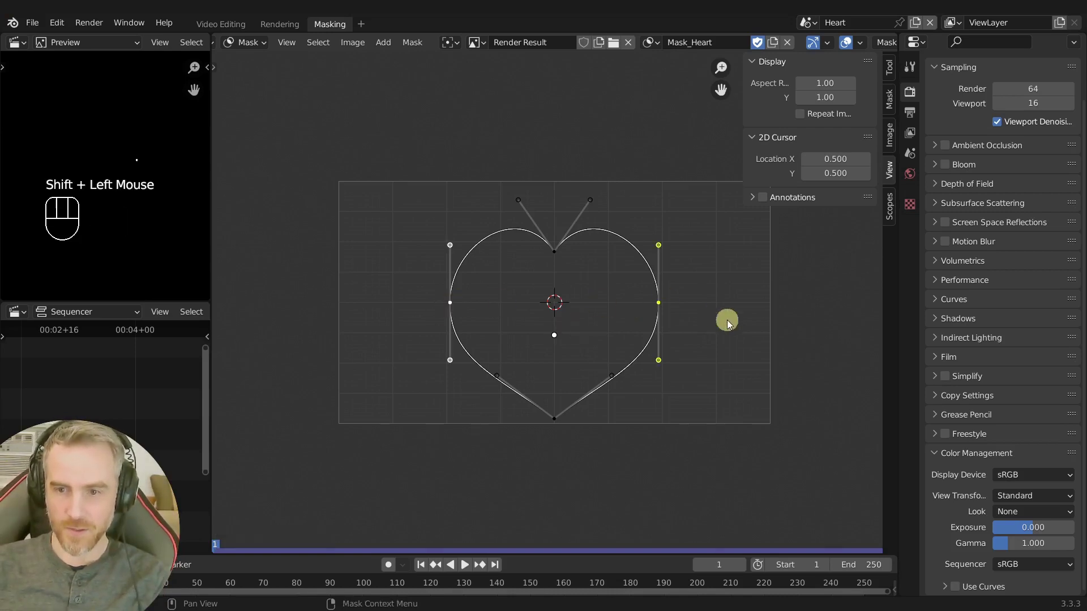
{"action": "key", "text": "s"}
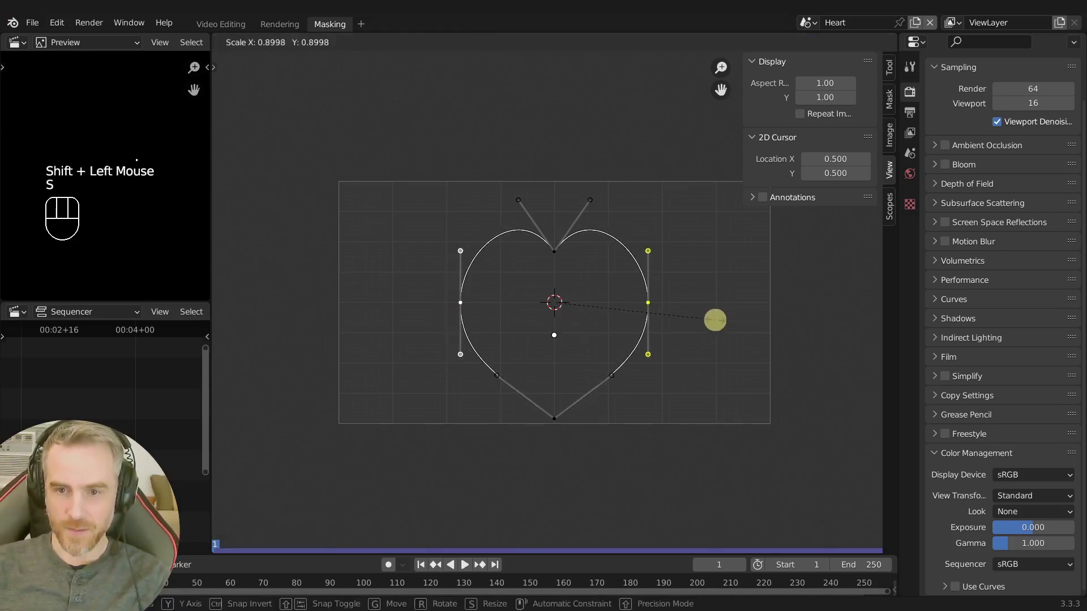
{"action": "left_click", "coordinate": [710, 306]}
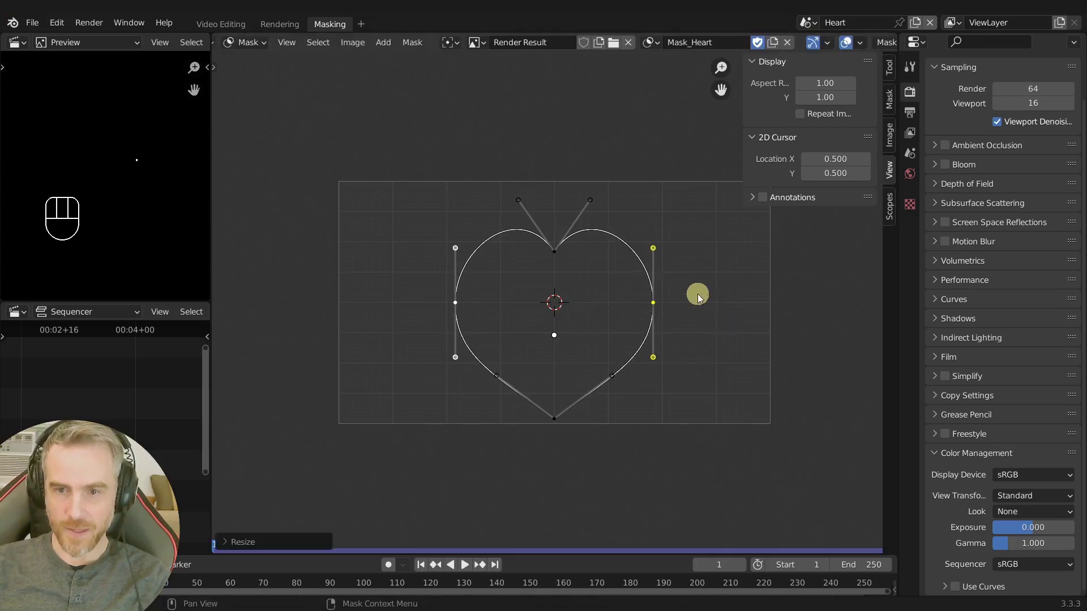
- Scale both handles of the top control point by about 1.22 along X
{"action": "left_click", "coordinate": [591, 201]}
{"action": "left_click", "coordinate": [521, 201], "text": "shift"}
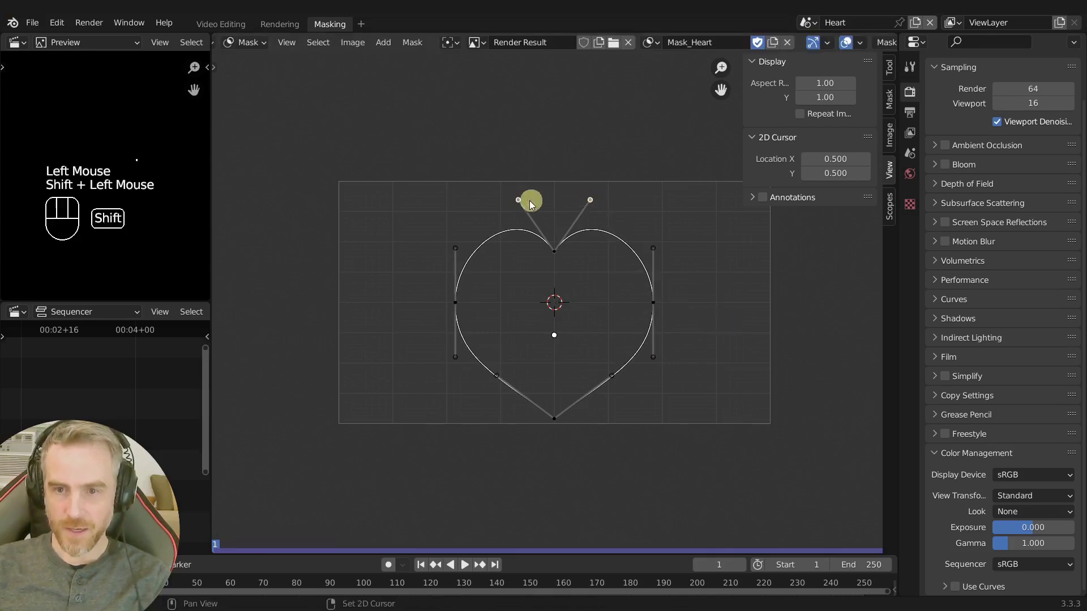
{"action": "key", "text": "s"}
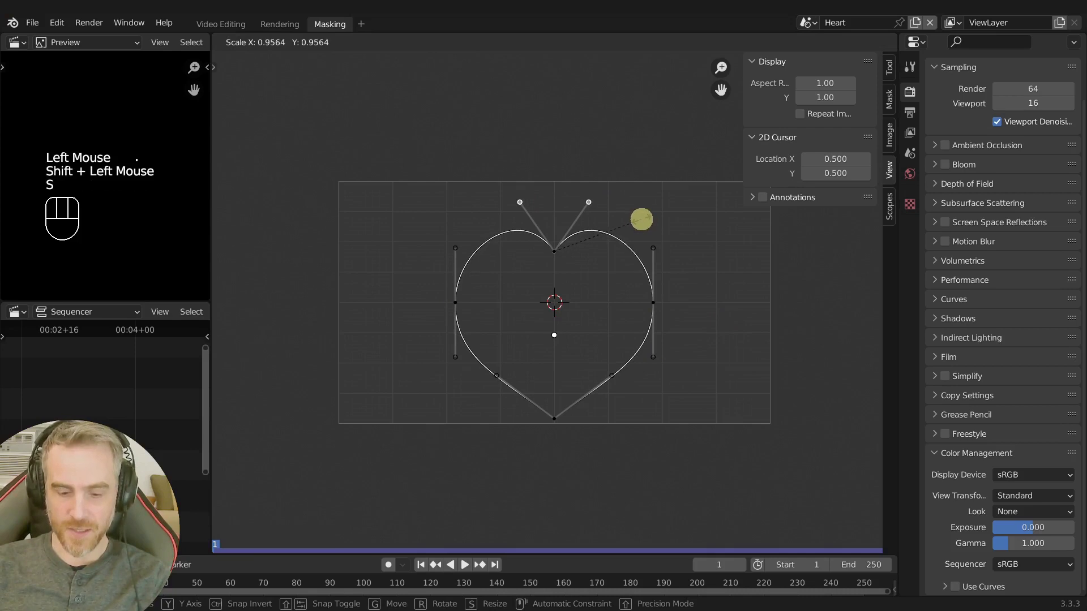
{"action": "key", "text": "x"}
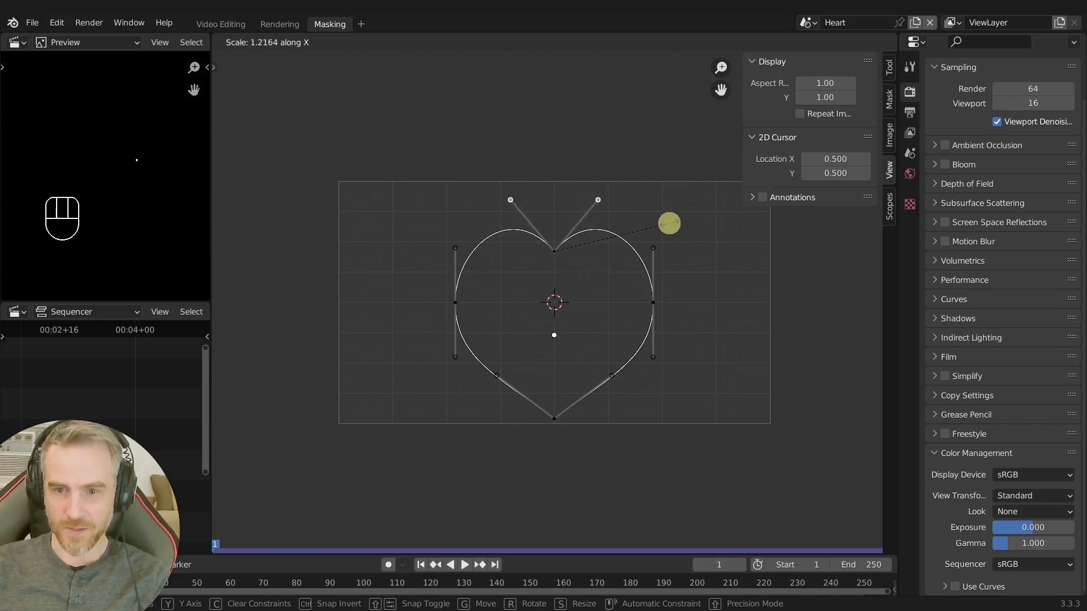
{"action": "left_click", "coordinate": [669, 224]}
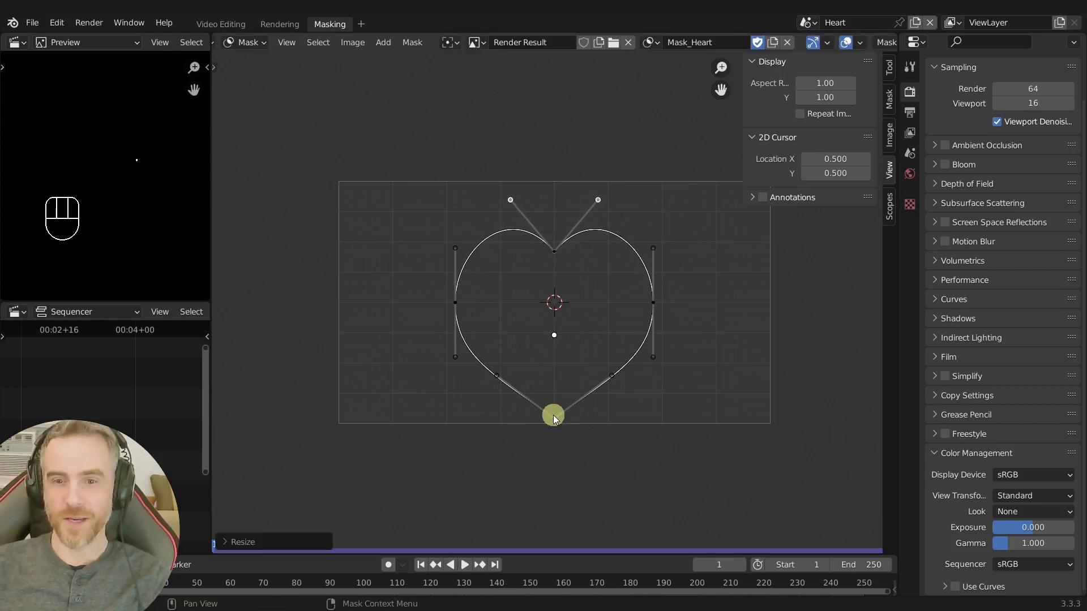
- Enable the Alpha Channel mask overlay and check the filled heart with the spline temporarily hidden
{"action": "scroll", "coordinate": [815, 44], "scroll_direction": "down", "scroll_amount": 3}
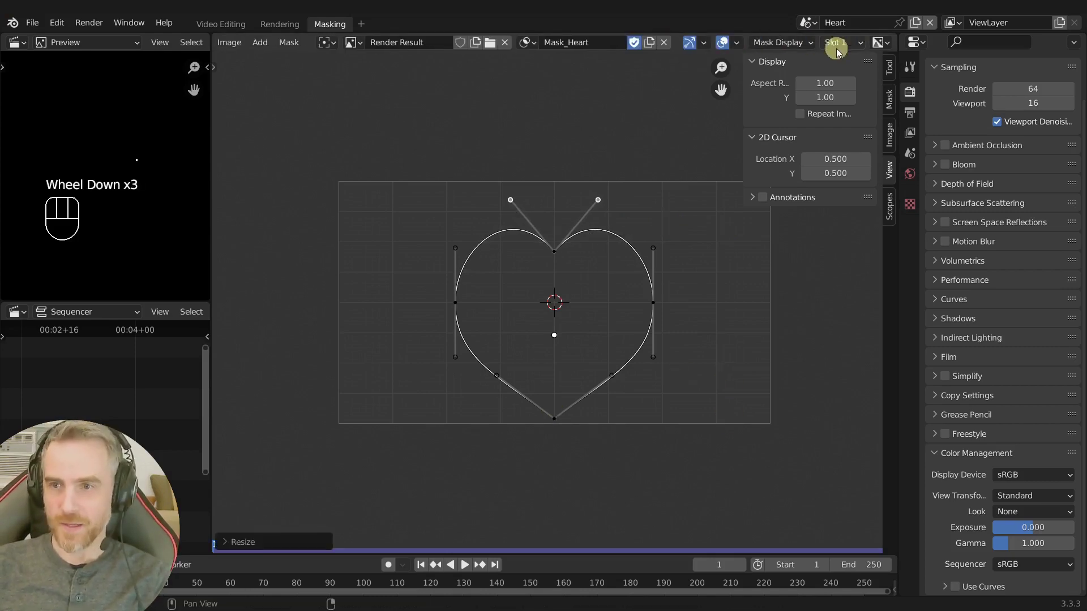
{"action": "left_click", "coordinate": [783, 44]}
{"action": "left_click", "coordinate": [740, 94]}
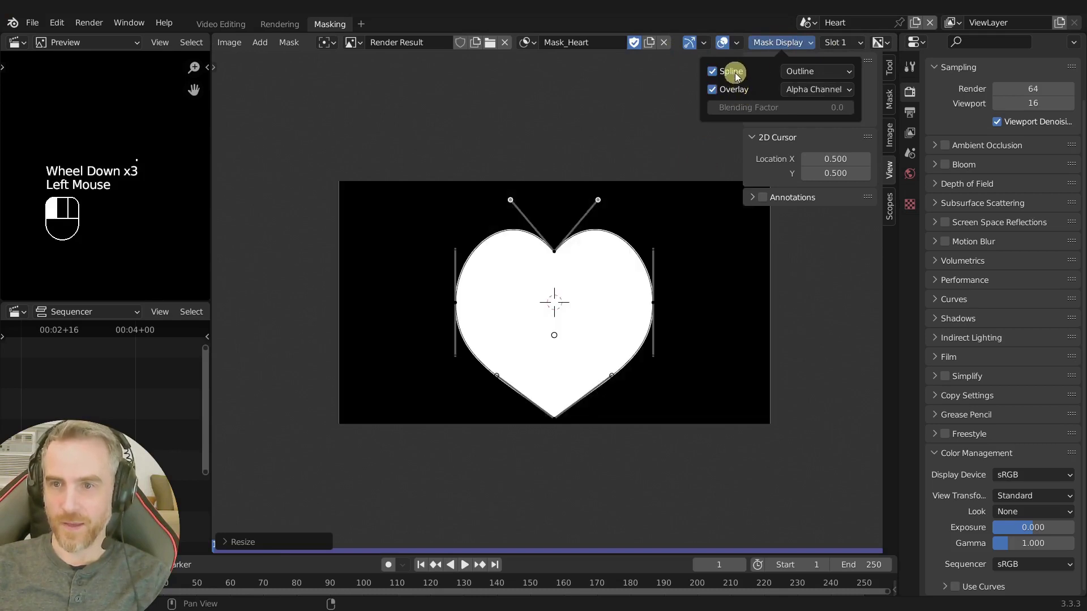
{"action": "left_click", "coordinate": [732, 72]}
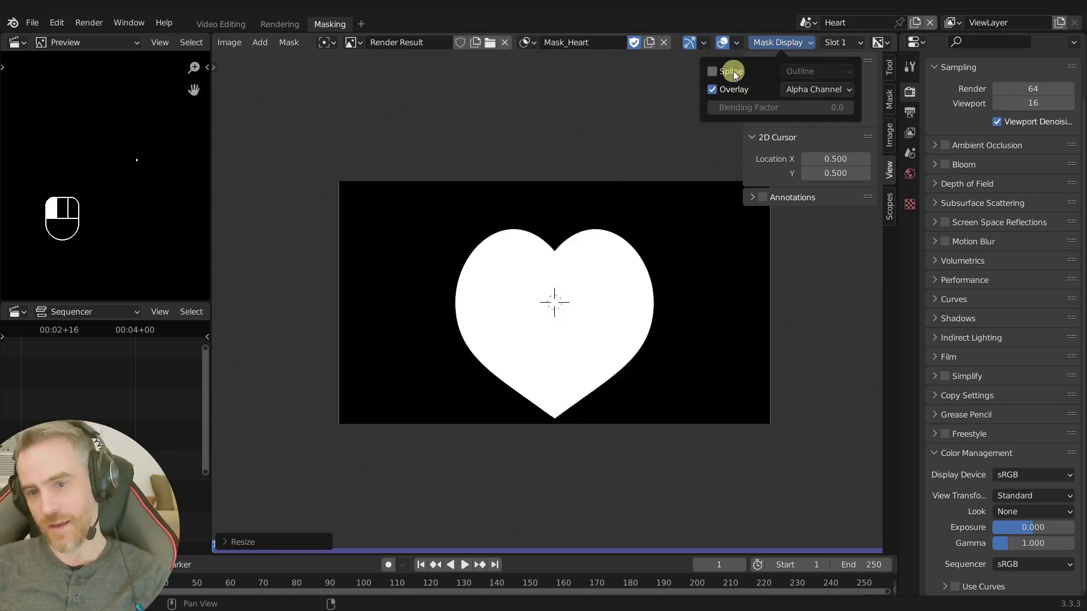
{"action": "left_click", "coordinate": [732, 71]}
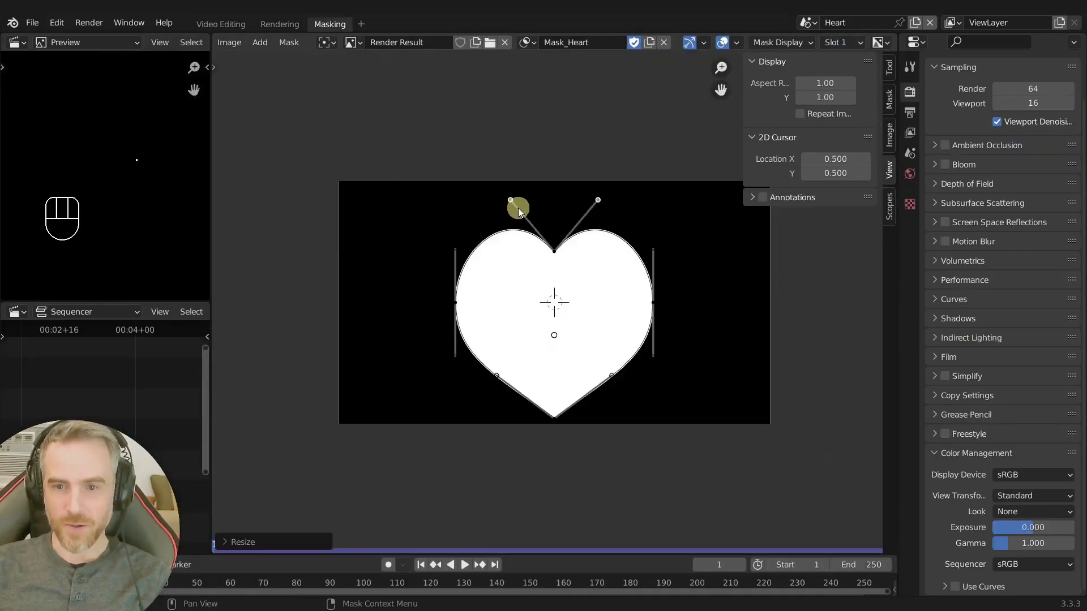
- Move the top control point with its handles down about 0.065 along Y to deepen the notch
{"action": "left_click", "coordinate": [555, 255]}
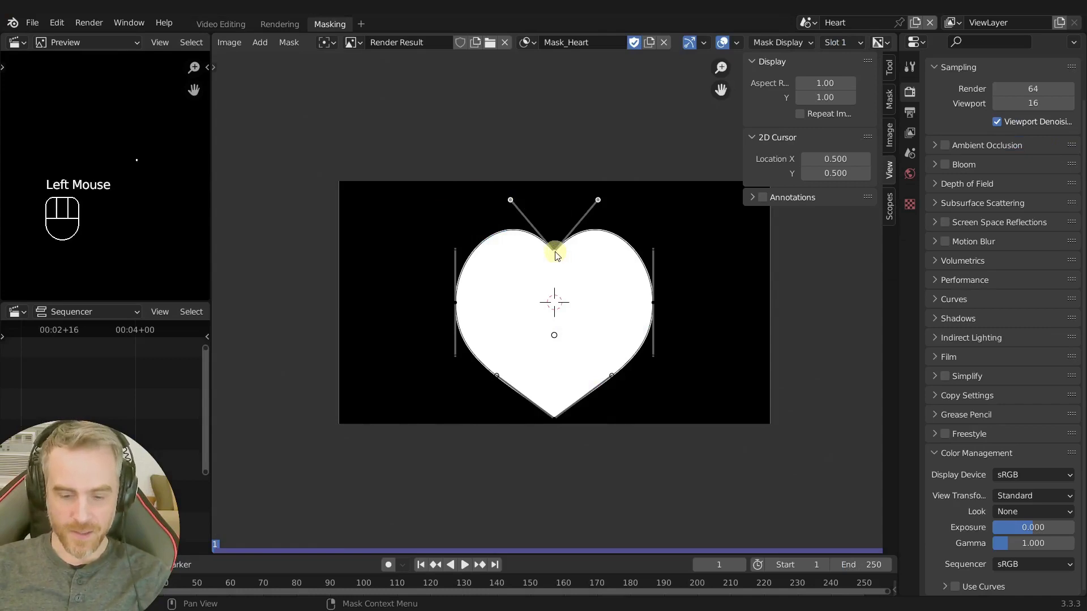
{"action": "key", "text": "g"}
{"action": "key", "text": "y"}
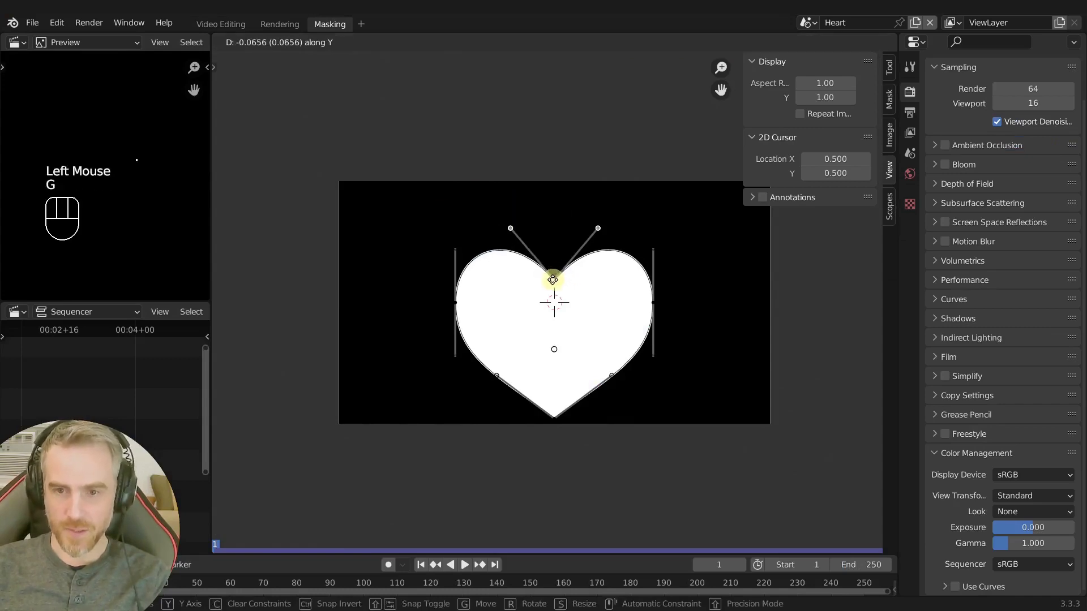
{"action": "left_click", "coordinate": [542, 259]}
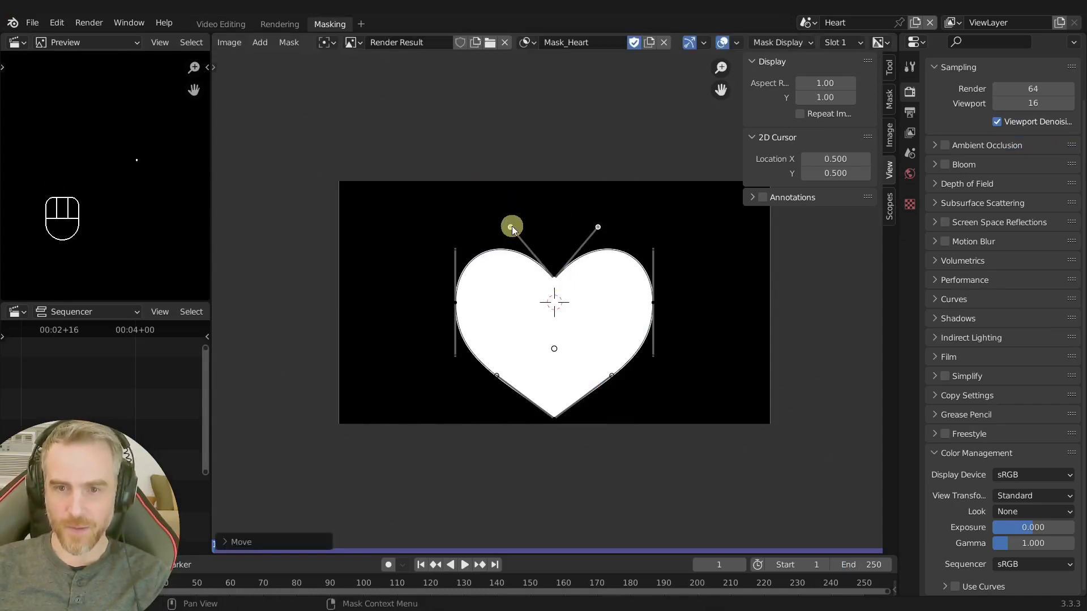
- Move both handles of the top control point up about 0.063 along Y and scale them about 1.07 along X
{"action": "left_click", "coordinate": [598, 227]}
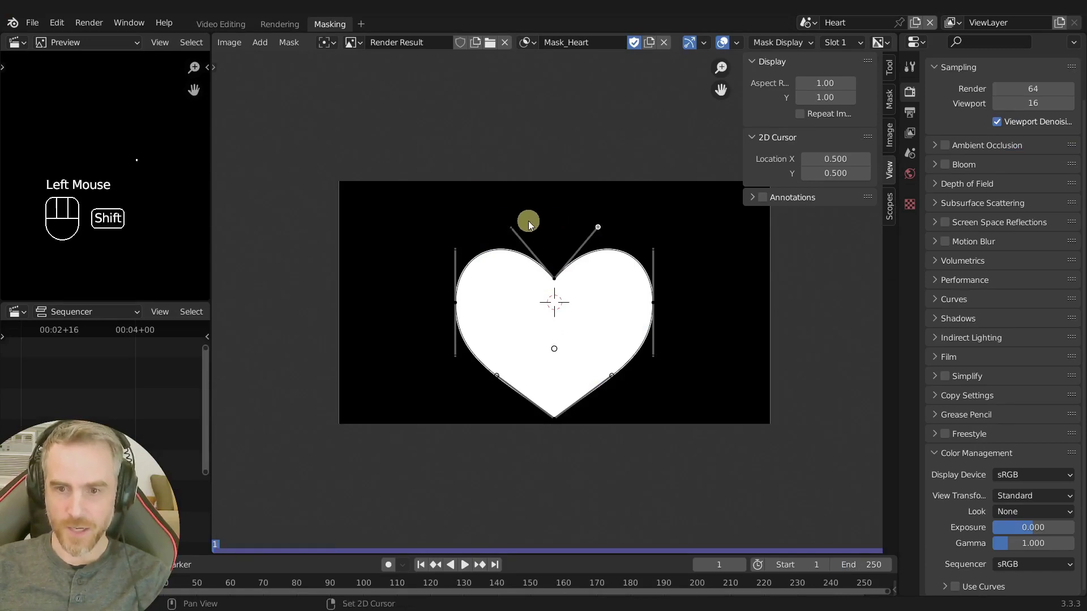
{"action": "left_click", "coordinate": [510, 227], "text": "shift"}
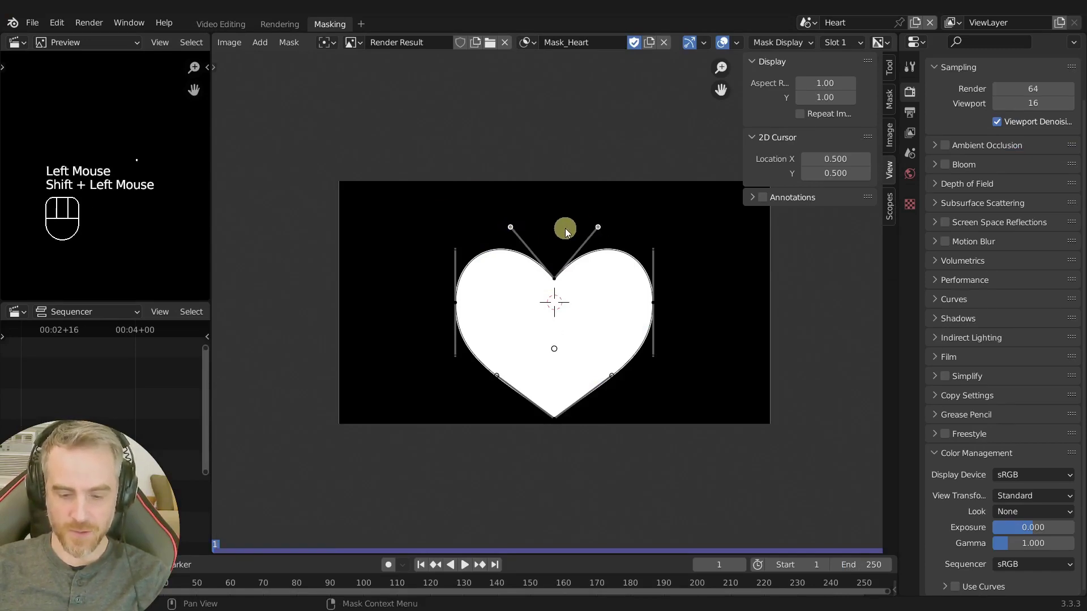
{"action": "key", "text": "g"}
{"action": "key", "text": "y"}
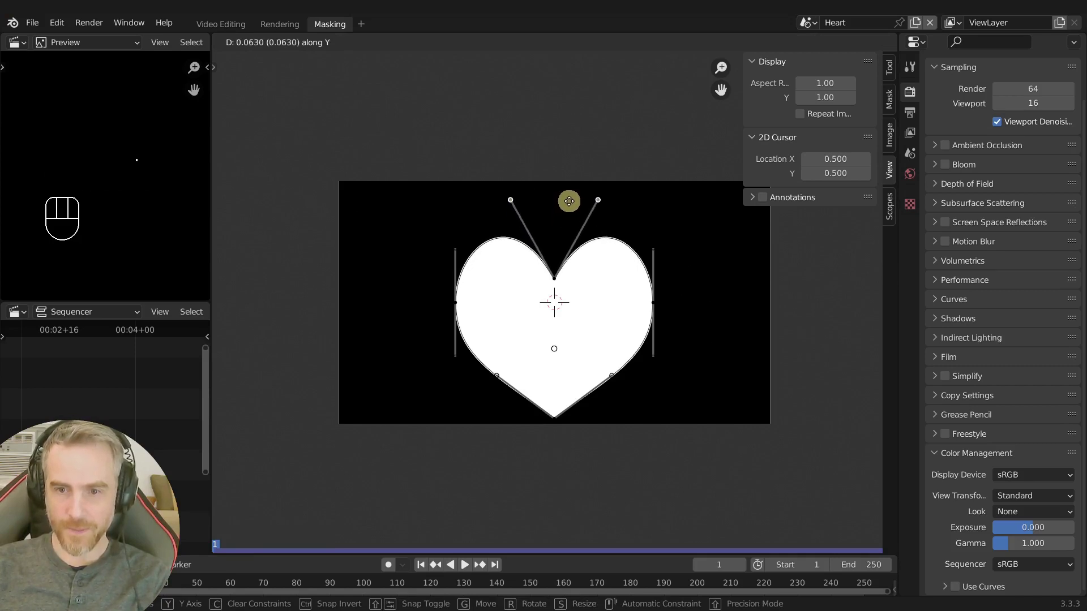
{"action": "left_click", "coordinate": [569, 203]}
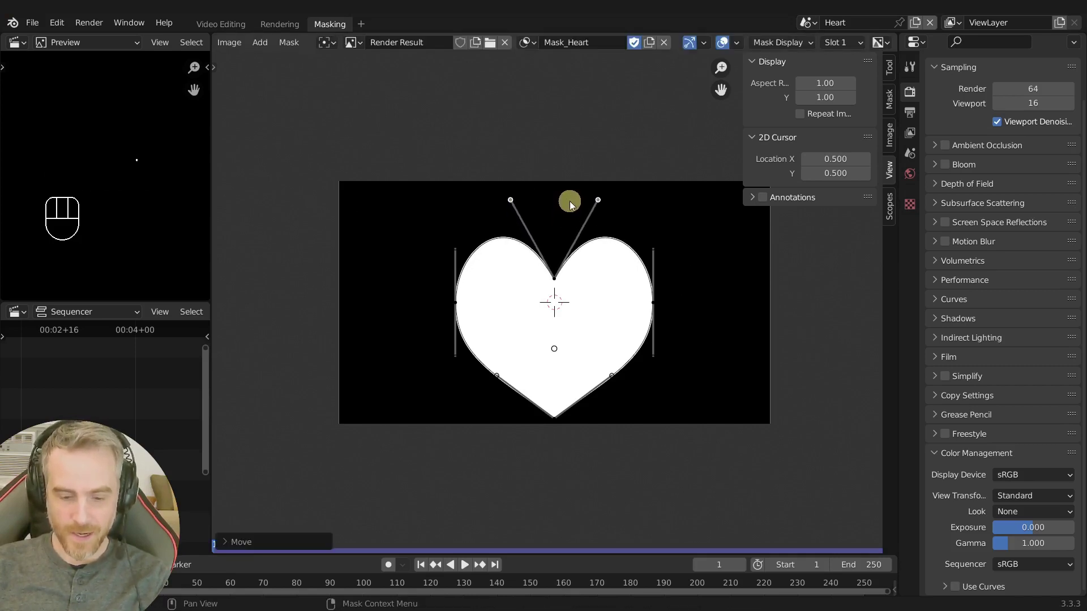
{"action": "key", "text": "s"}
{"action": "key", "text": "x"}
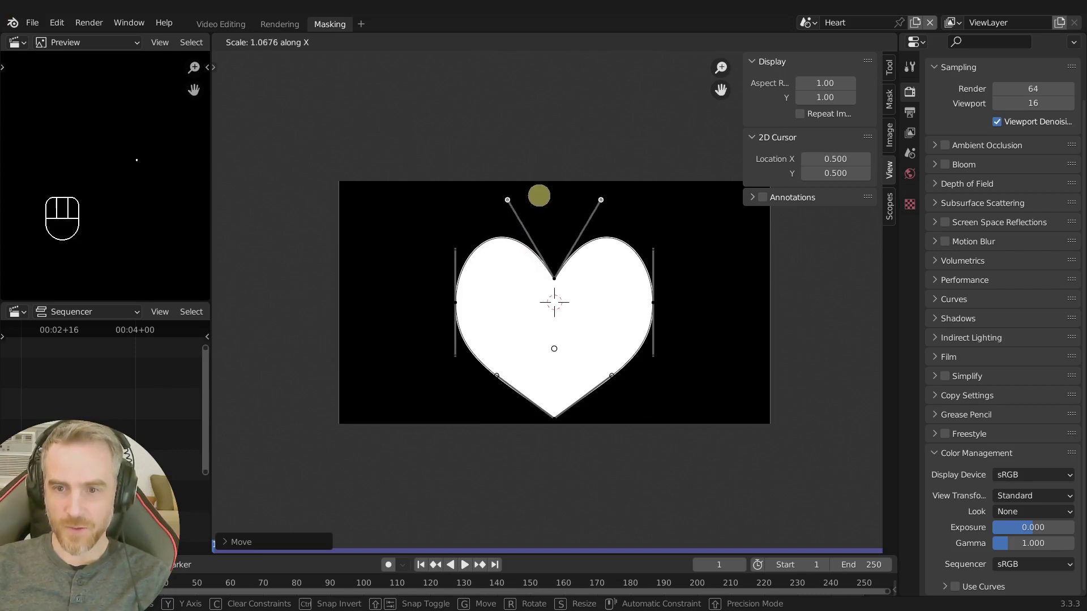
{"action": "left_click", "coordinate": [538, 196]}
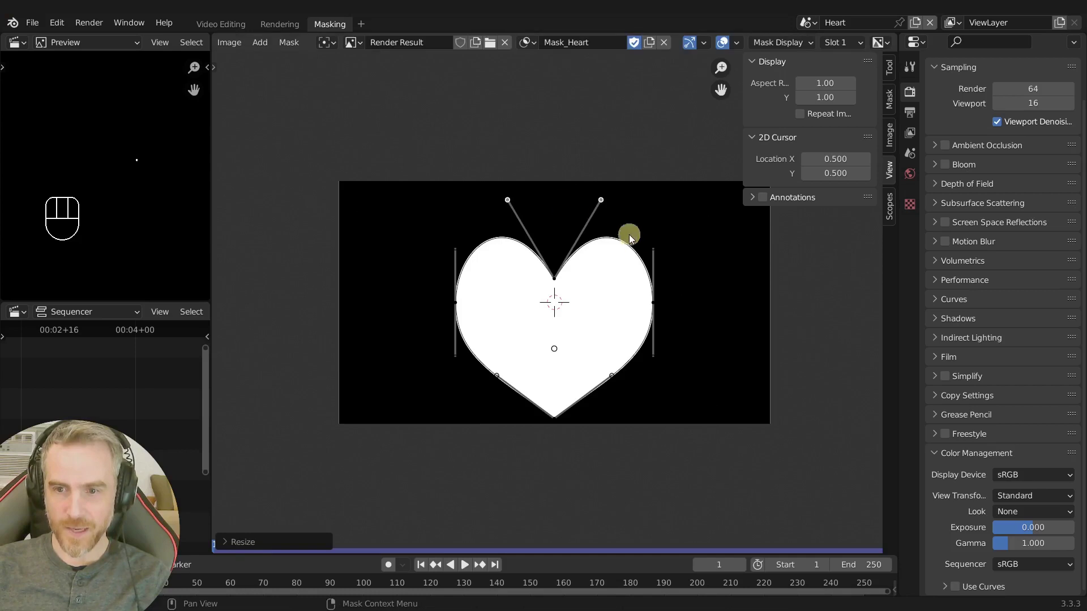
- Move the upper handles of the left and right control points down about 0.02 along Y
{"action": "left_click", "coordinate": [652, 248]}
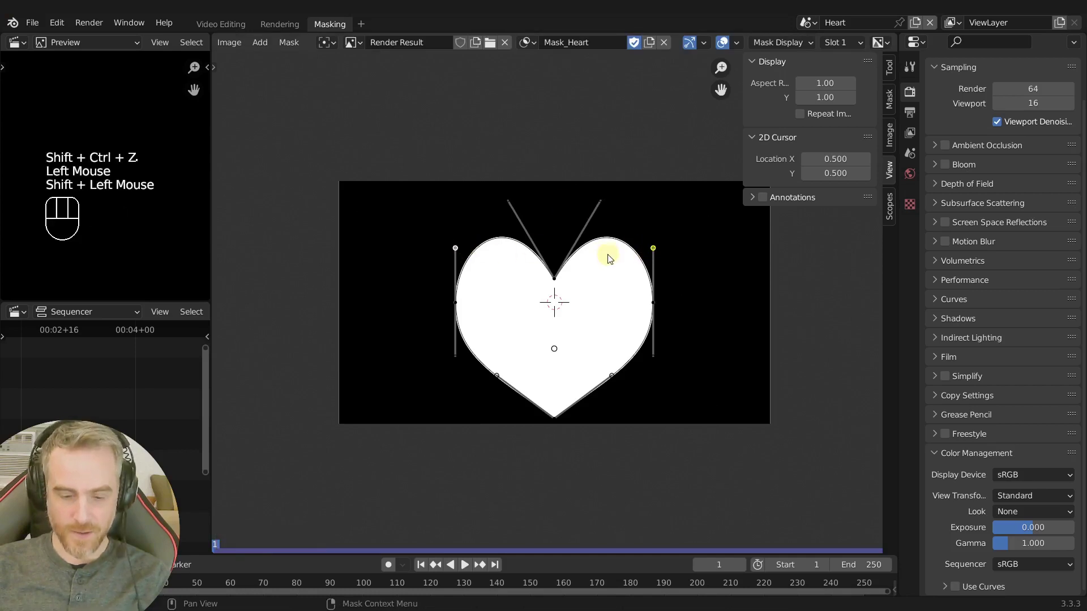
{"action": "key", "text": "g"}
{"action": "key", "text": "y"}
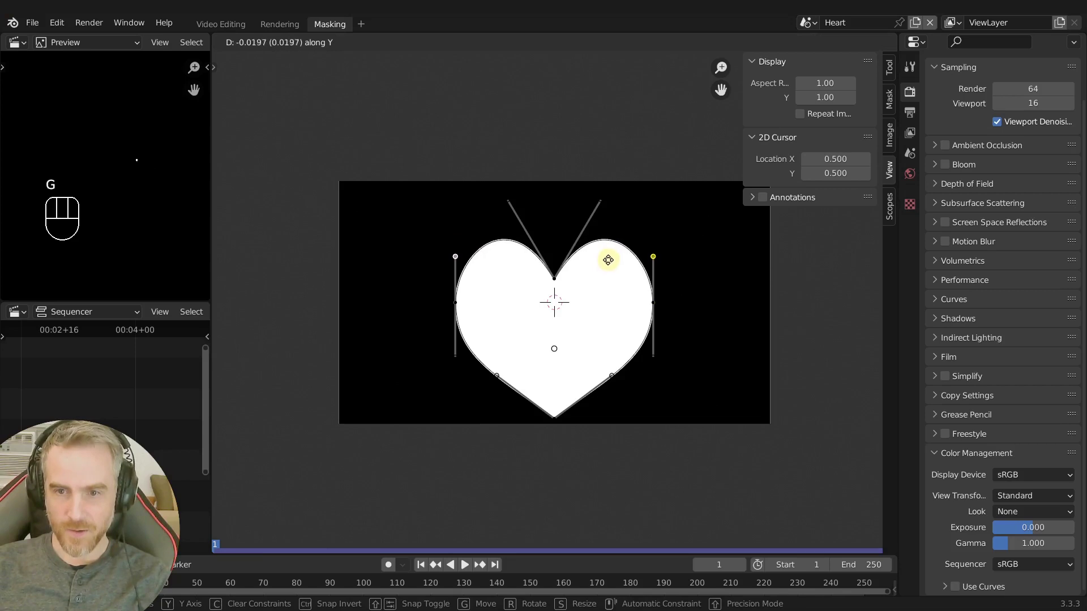
{"action": "left_click", "coordinate": [607, 263]}
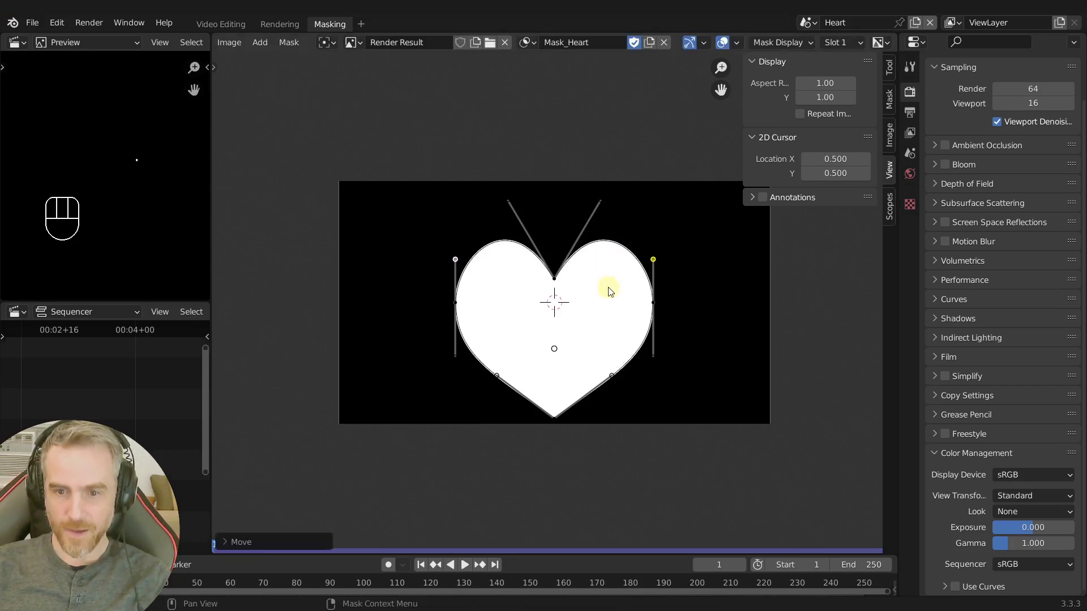
- Move the lower handles of the left and right control points up about 0.034 along Y
{"action": "left_click", "coordinate": [652, 356]}
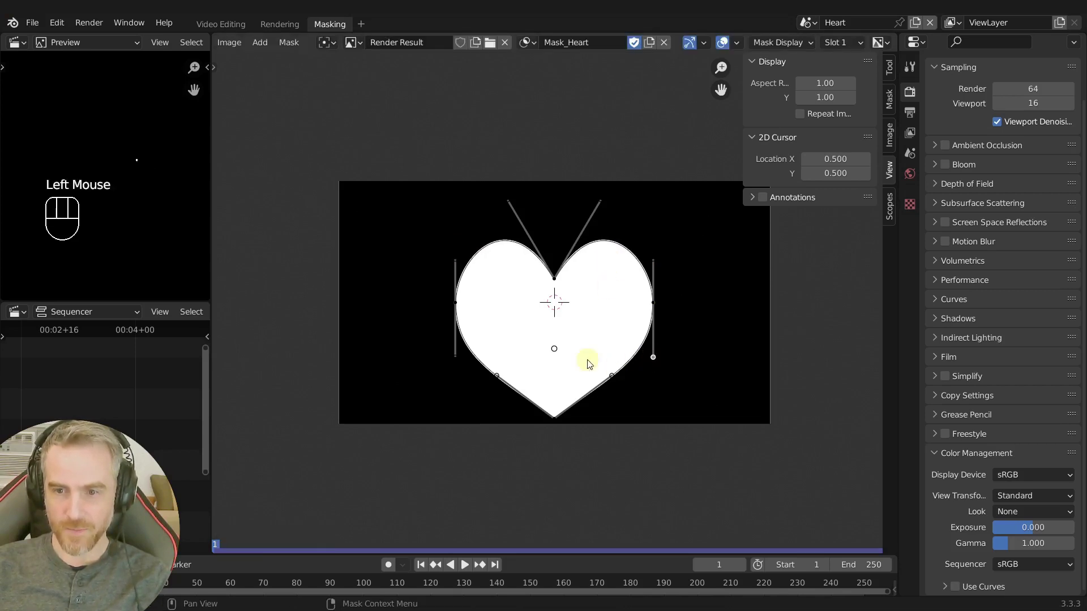
{"action": "left_click", "coordinate": [453, 356], "text": "shift"}
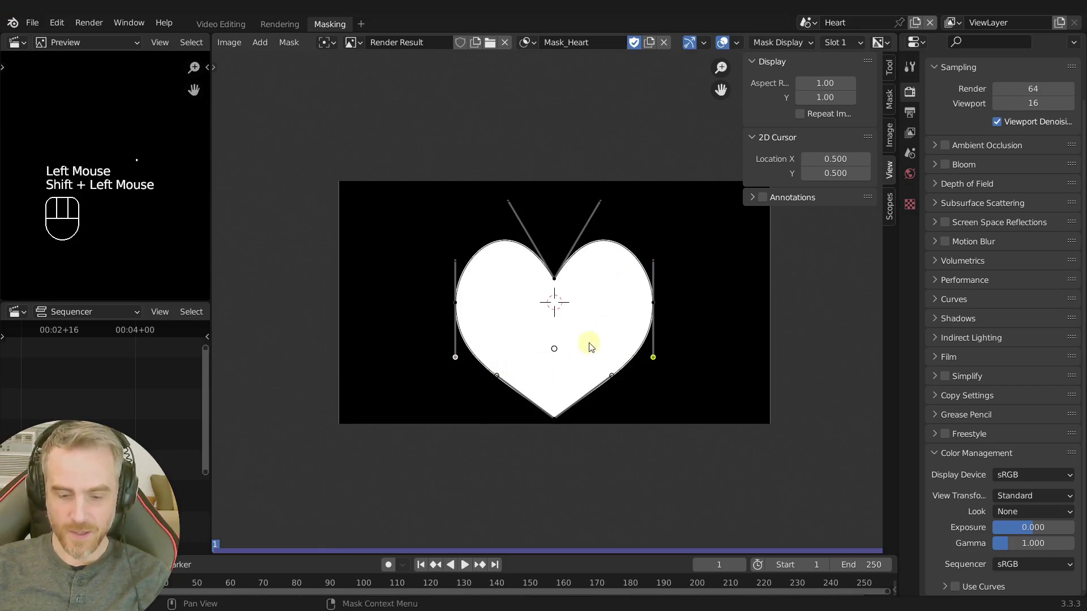
{"action": "key", "text": "g"}
{"action": "key", "text": "y"}
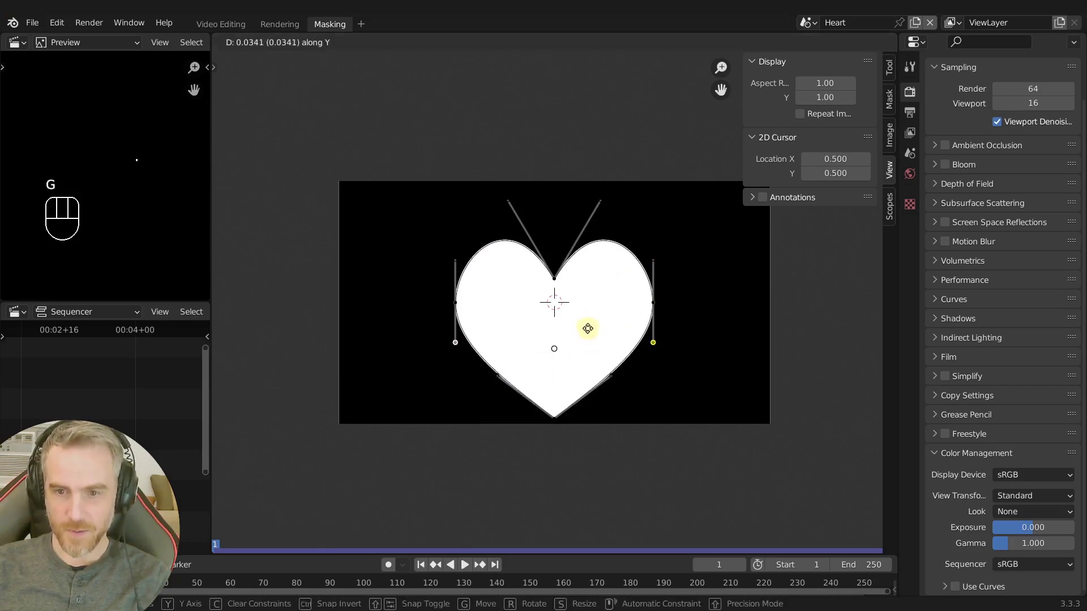
{"action": "left_click", "coordinate": [587, 328]}
- Check the filled heart with its spline hidden and compare it with the finished heart in the Video Editing workspace
{"action": "left_click", "coordinate": [889, 99]}
{"action": "left_click", "coordinate": [811, 106]}
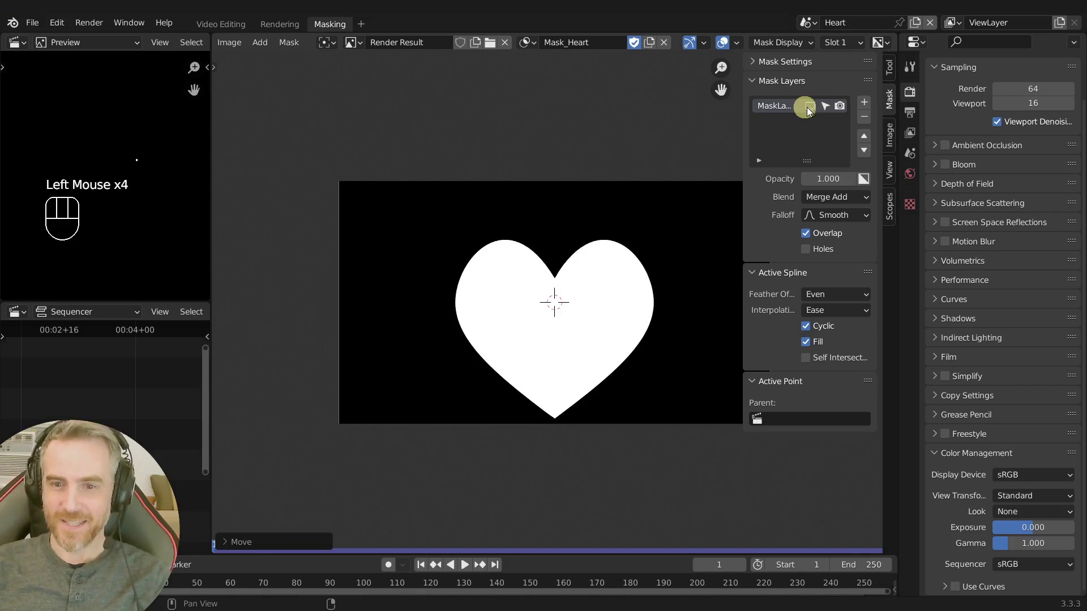
{"action": "key", "text": "ctrl+Page_Up"}
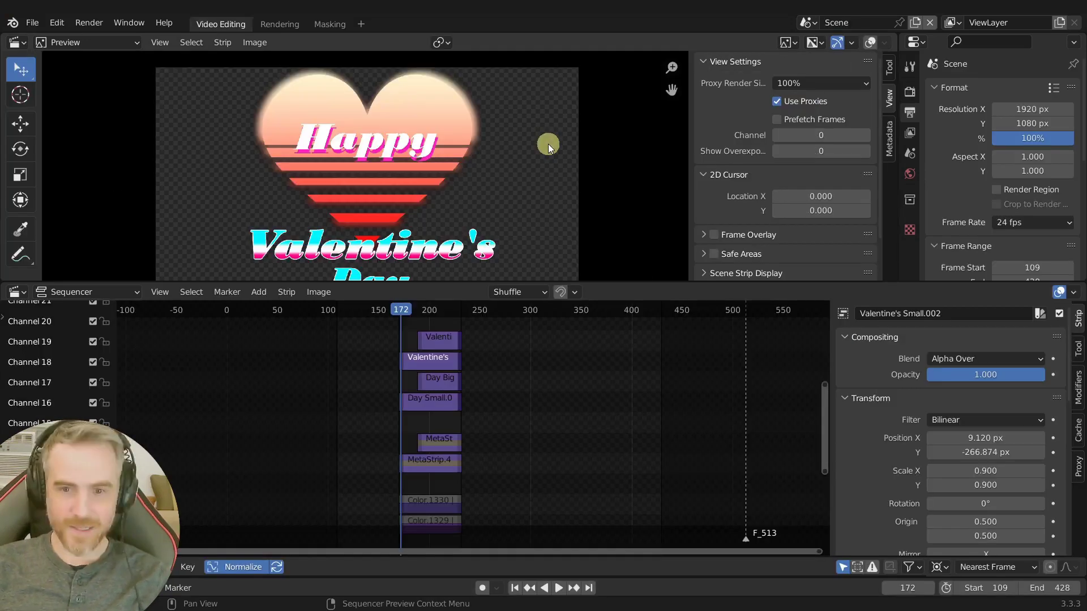
{"action": "key", "text": "ctrl+Page_Down"}
- Scale the lower handles of the left and right control points slightly inward along X, checking the shape with the spline hidden
{"action": "left_click", "coordinate": [660, 343]}
{"action": "left_click", "coordinate": [449, 336], "text": "shift"}
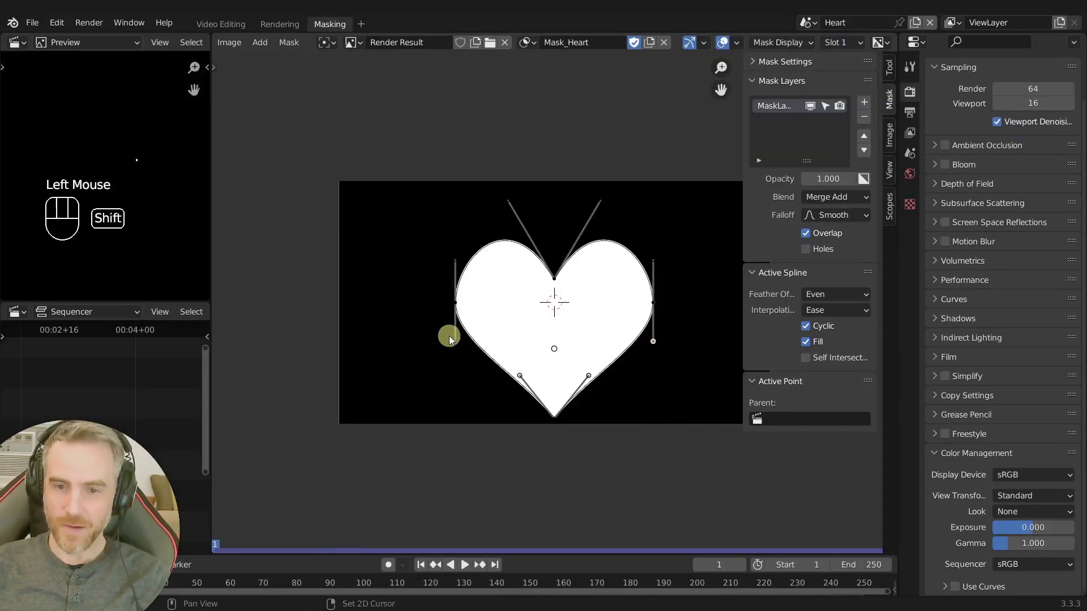
{"action": "key", "text": "s"}
{"action": "key", "text": "x"}
{"action": "left_click", "coordinate": [656, 363]}
{"action": "left_click", "coordinate": [810, 106]}
{"action": "left_click", "coordinate": [810, 106]}
{"action": "key", "text": "ctrl+z"}
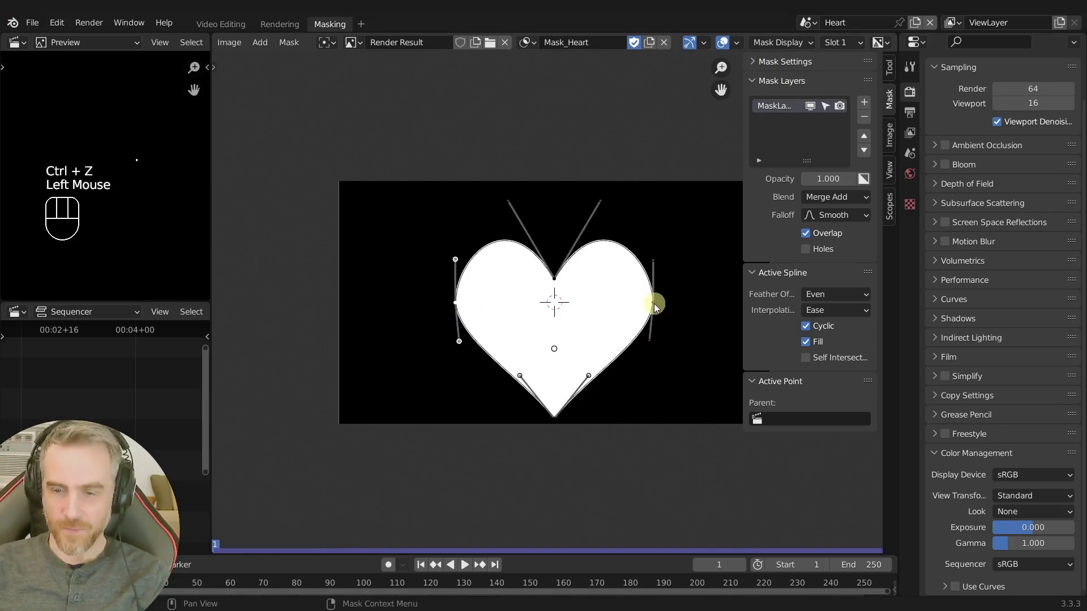
- Change the handle type of the left and right control points and scale their handles to round out the heart's sides
{"action": "key", "text": "v"}
{"action": "left_click", "coordinate": [518, 244]}
{"action": "key", "text": "s"}
{"action": "left_click", "coordinate": [667, 337]}
- Examine the filled heart's outline with the mask layer's spline hidden, and show the spline again
{"action": "left_click", "coordinate": [810, 105]}
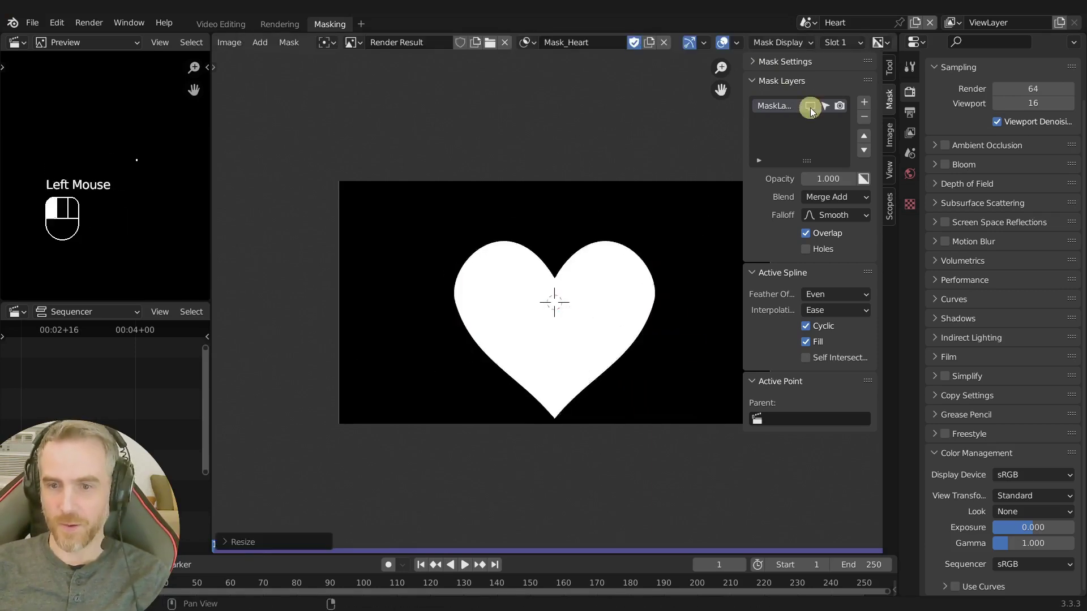
{"action": "left_click", "coordinate": [810, 106]}
{"action": "left_click", "coordinate": [810, 106]}
{"action": "left_click", "coordinate": [604, 294]}
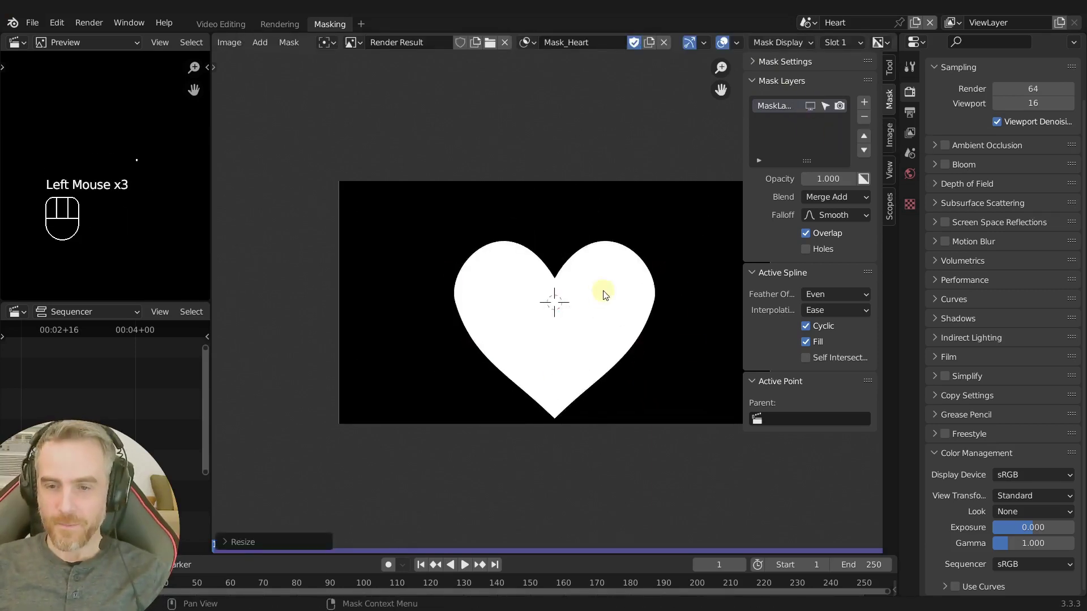
{"action": "left_click", "coordinate": [810, 106]}
{"action": "left_click", "coordinate": [810, 106]}
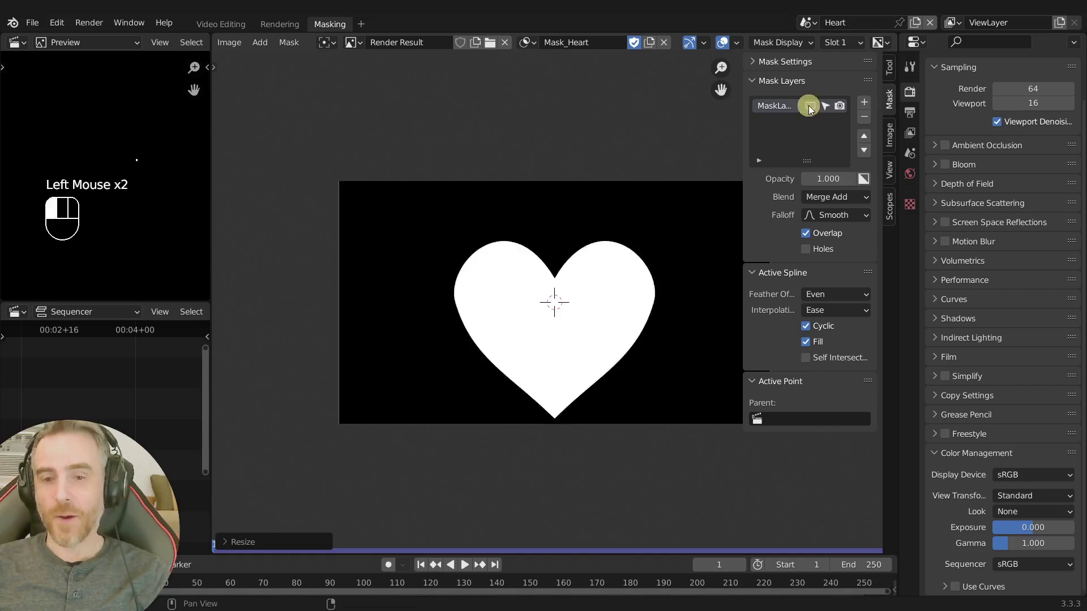
{"action": "left_click", "coordinate": [810, 106]}
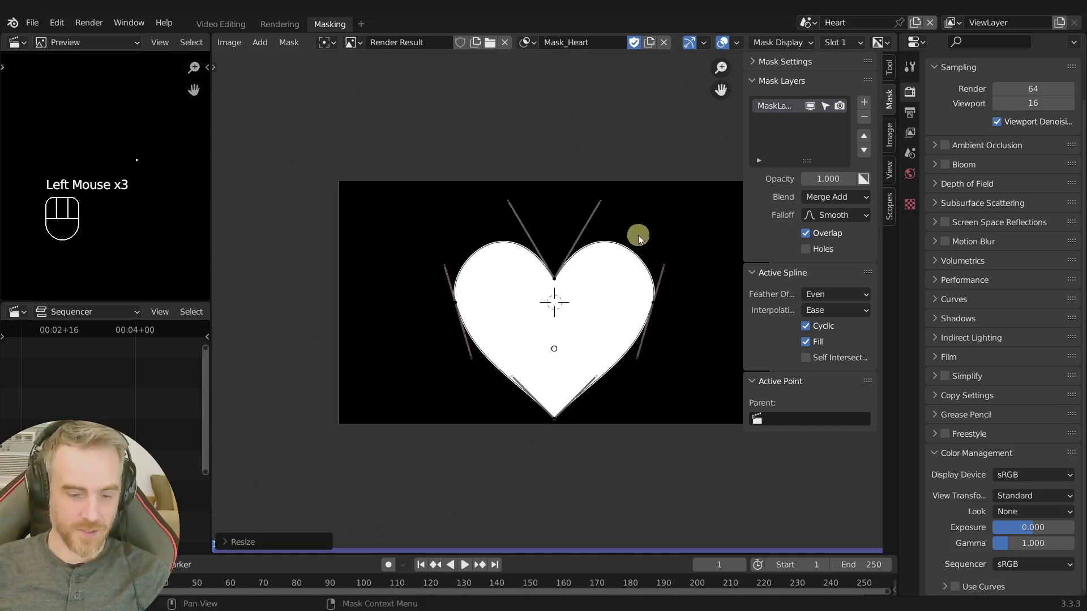
- Move all the heart's control points up about 0.05 along Y to center the shape in the frame
{"action": "key", "text": "a"}
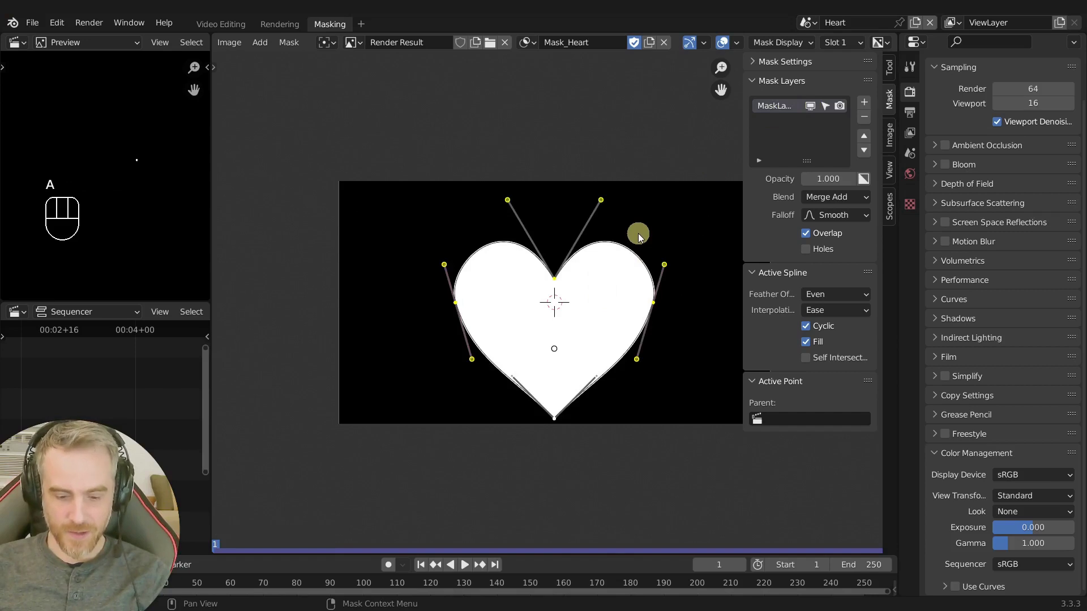
{"action": "key", "text": "g"}
{"action": "key", "text": "y"}
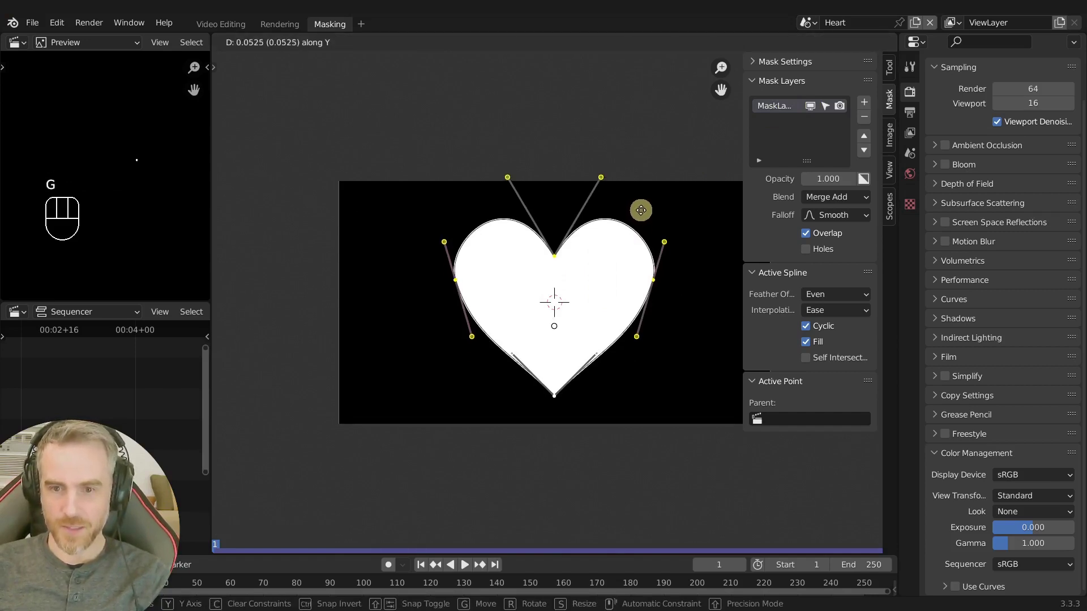
{"action": "left_click", "coordinate": [641, 210]}
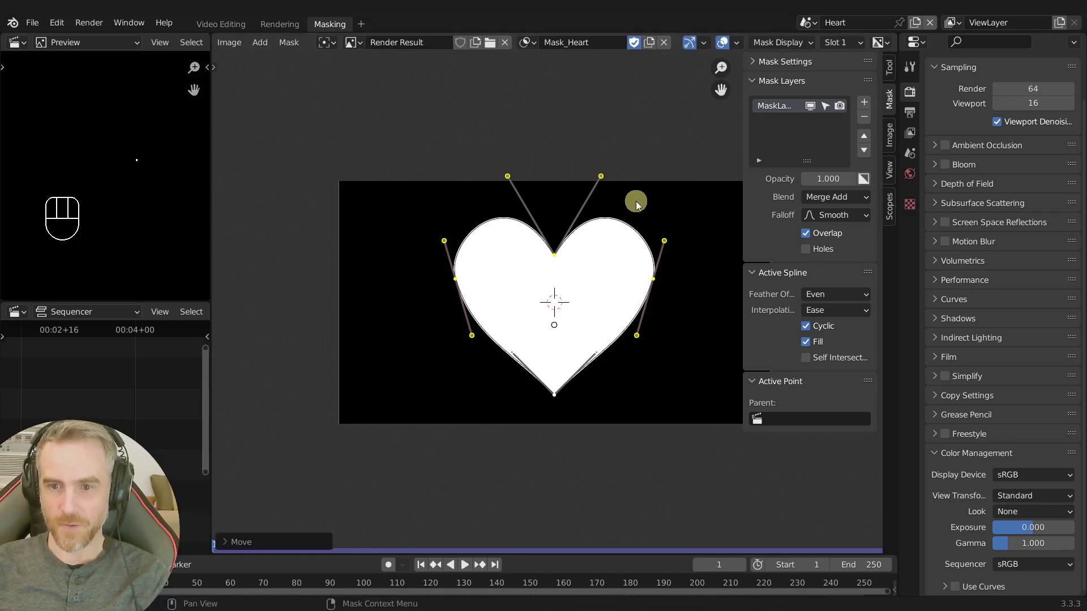
{"action": "left_click", "coordinate": [572, 131]}
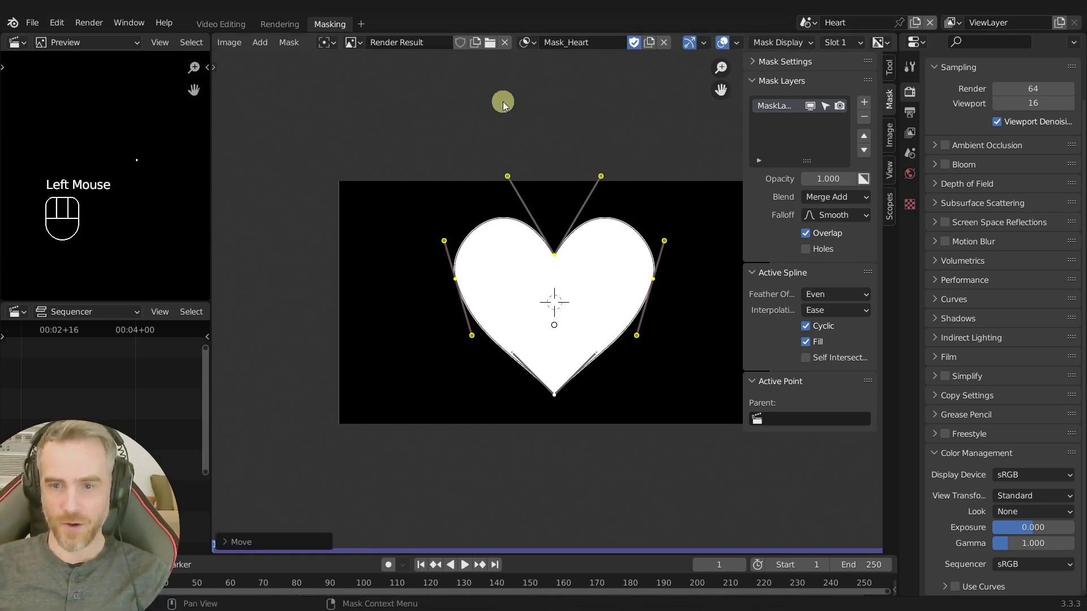
- In the Video Editing workspace, duplicate the black color strip one channel up and set the copy's color to white
{"action": "left_click", "coordinate": [221, 22]}
{"action": "middle_click_drag", "start_coordinate": [418, 430], "coordinate": [430, 446]}
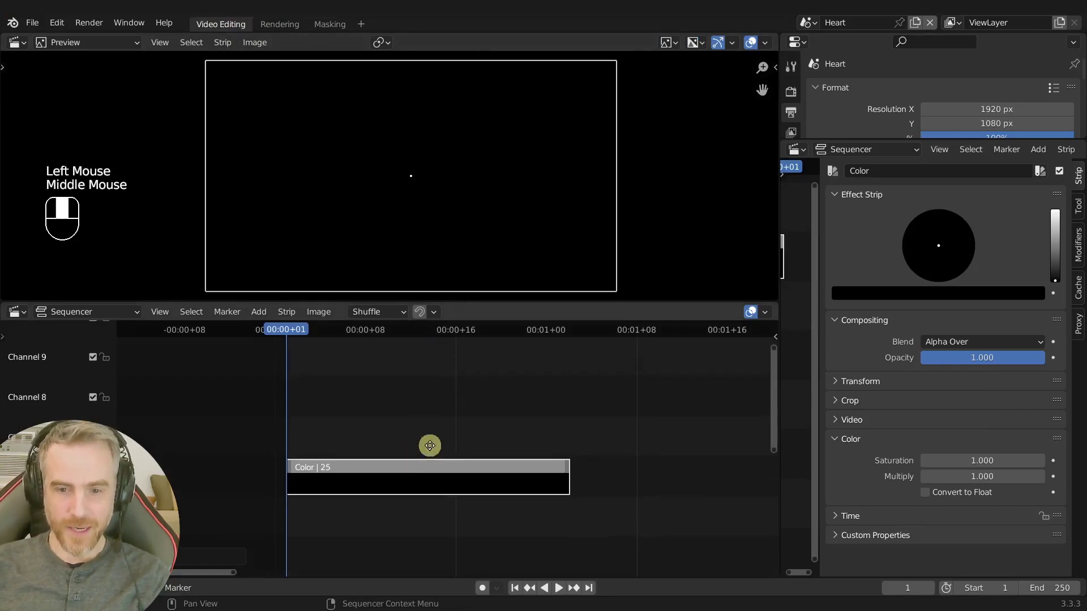
{"action": "left_click", "coordinate": [413, 467]}
{"action": "key", "text": "shift+d"}
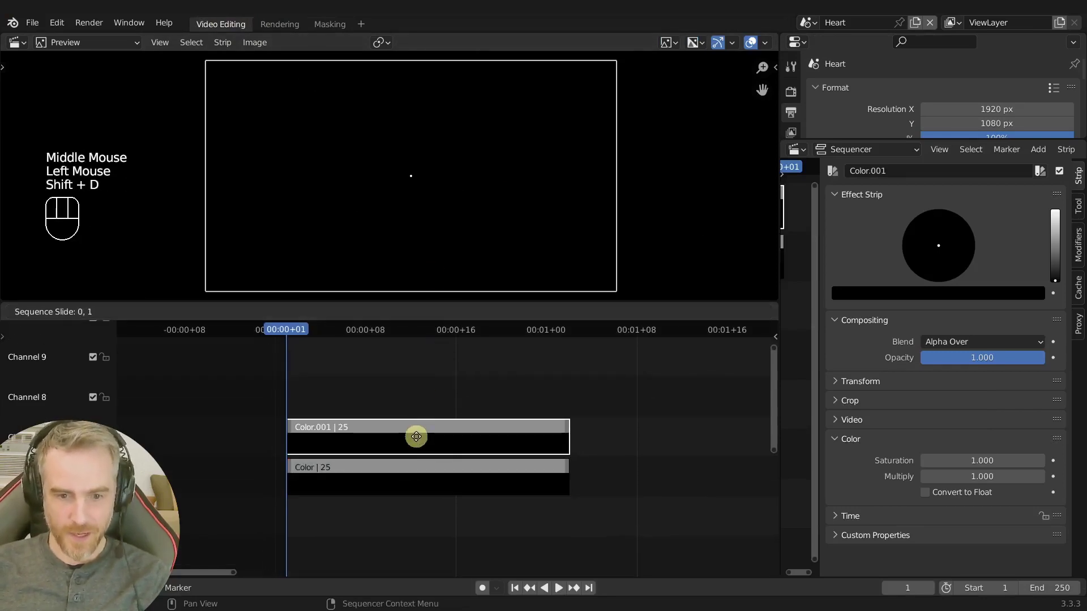
{"action": "left_click", "coordinate": [418, 440]}
{"action": "left_click_drag", "start_coordinate": [1055, 279], "coordinate": [1055, 208]}
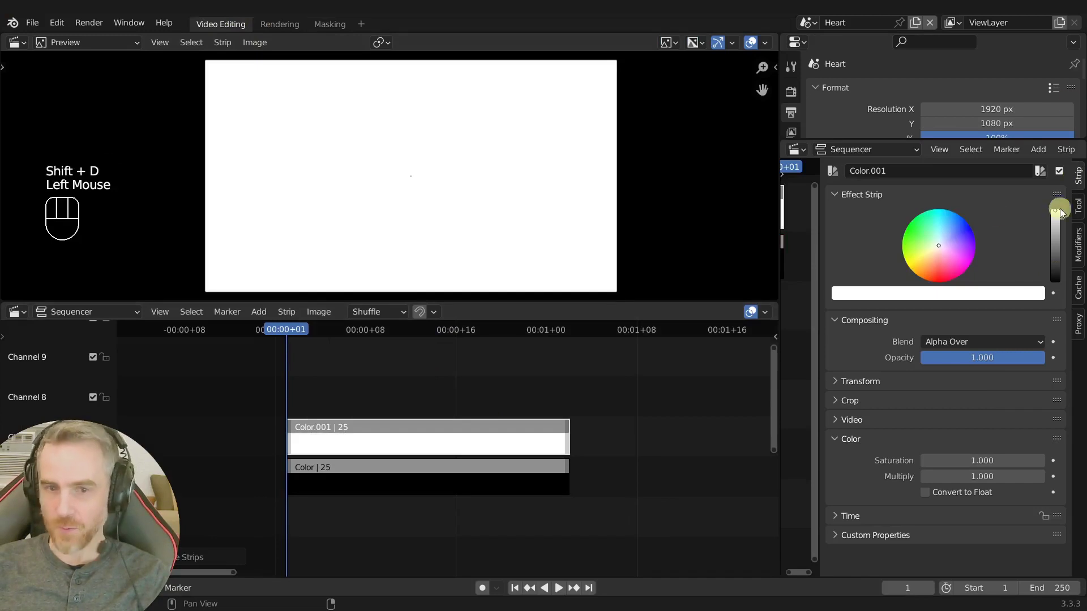
- Add a Mask modifier to the white color strip, with Mask as the input type and Mask_Heart as the mask
{"action": "left_click", "coordinate": [1077, 249]}
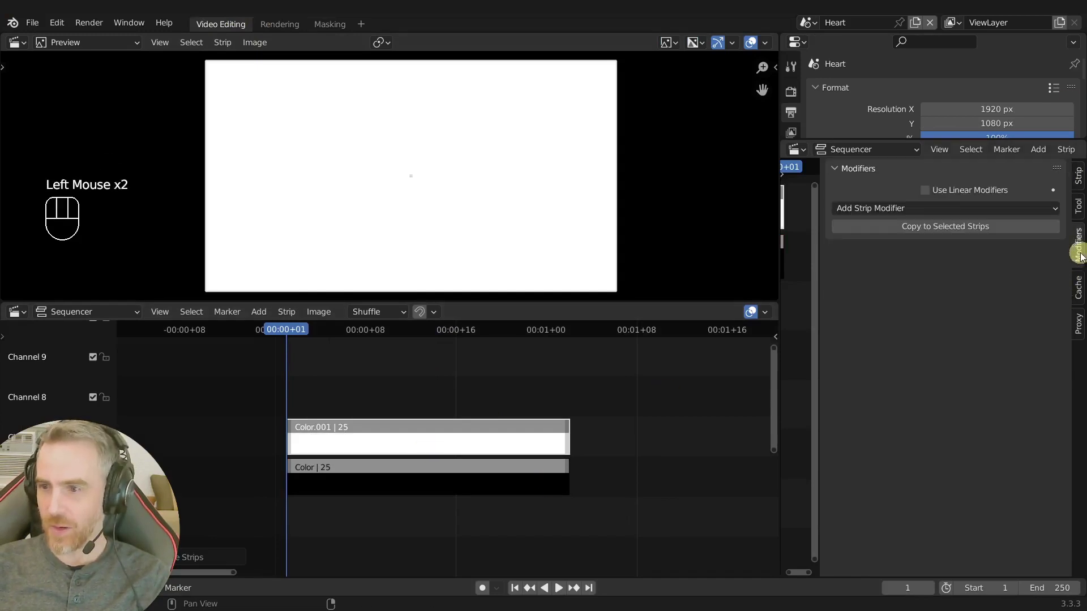
{"action": "left_click", "coordinate": [931, 210]}
{"action": "left_click", "coordinate": [883, 286]}
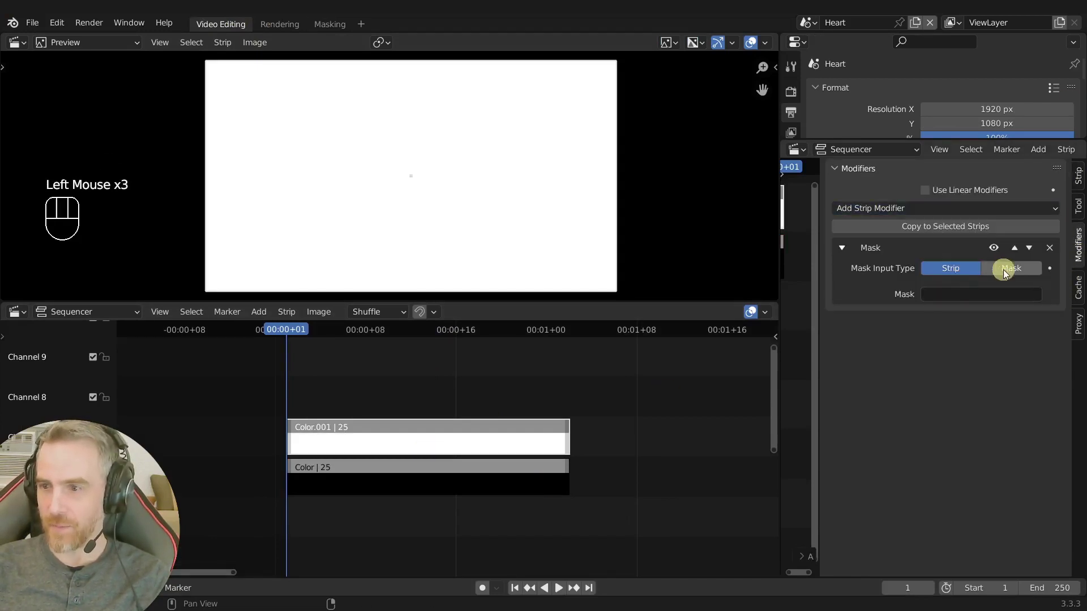
{"action": "left_click", "coordinate": [1013, 269]}
{"action": "left_click", "coordinate": [990, 289]}
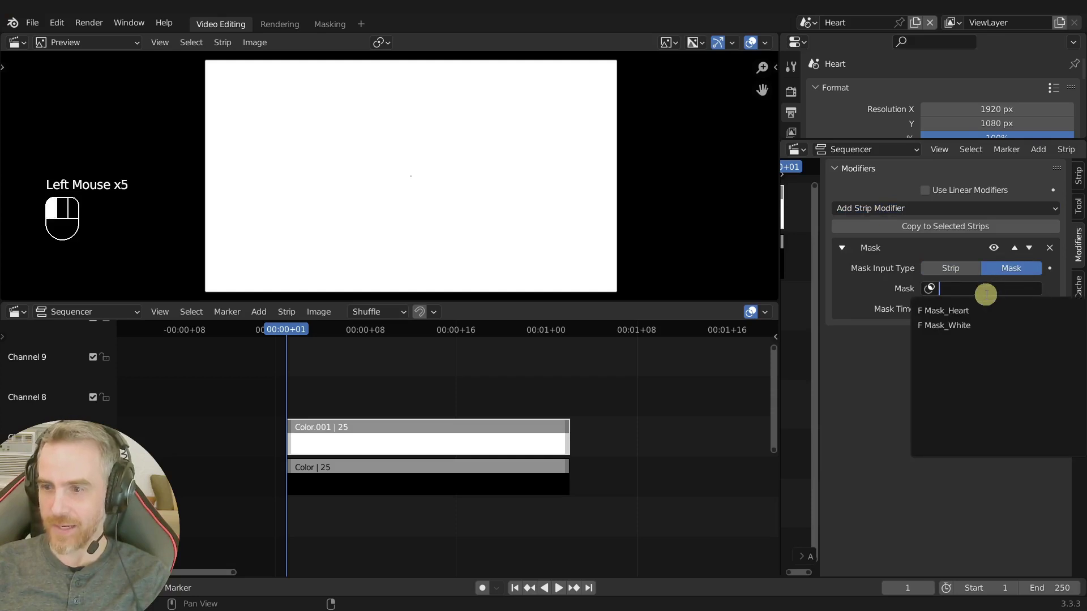
{"action": "left_click", "coordinate": [969, 310]}
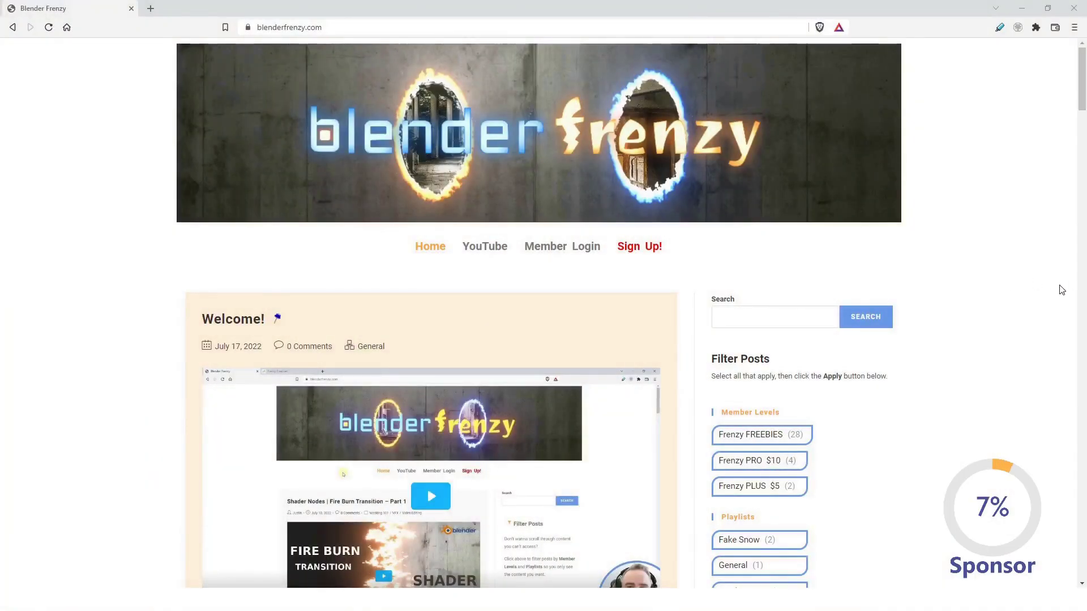
- Switch to the blenderfrenzy.com page in the browser and look through its tutorial posts, expanding the Custom VSE Transition post
{"action": "scroll", "coordinate": [1054, 288], "scroll_direction": "down", "scroll_amount": 5}
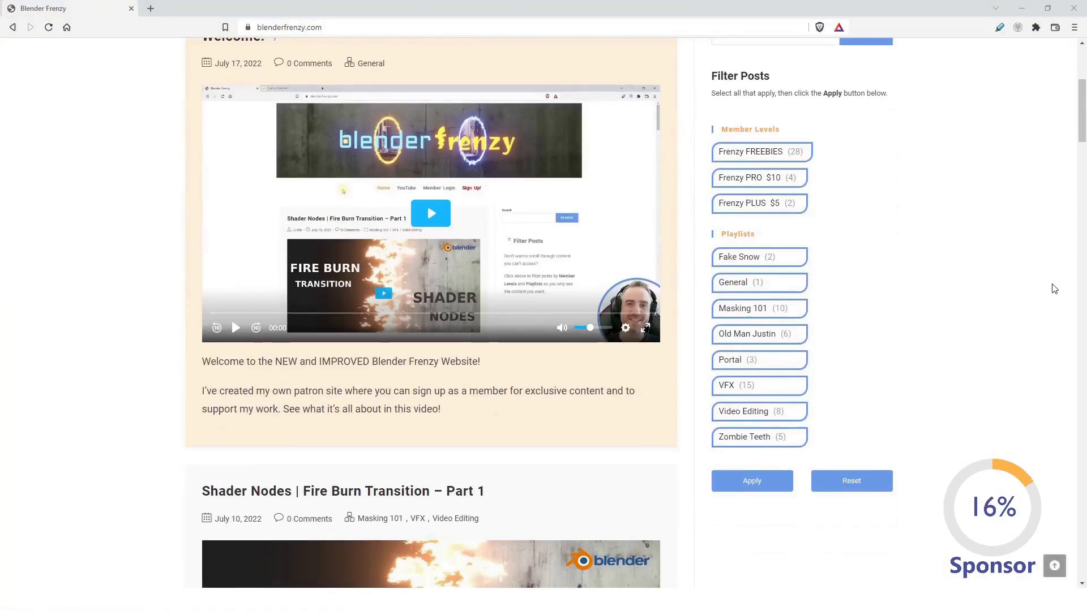
{"action": "scroll", "coordinate": [1054, 289], "scroll_direction": "down", "scroll_amount": 6}
{"action": "scroll", "coordinate": [1054, 289], "scroll_direction": "down", "scroll_amount": 13}
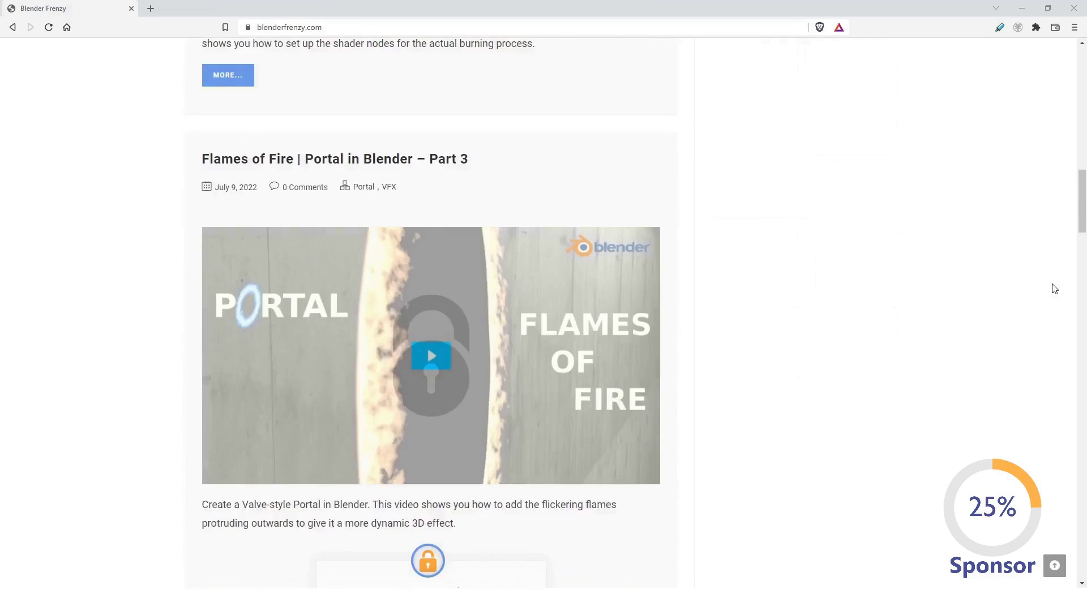
{"action": "scroll", "coordinate": [1054, 288], "scroll_direction": "down", "scroll_amount": 7}
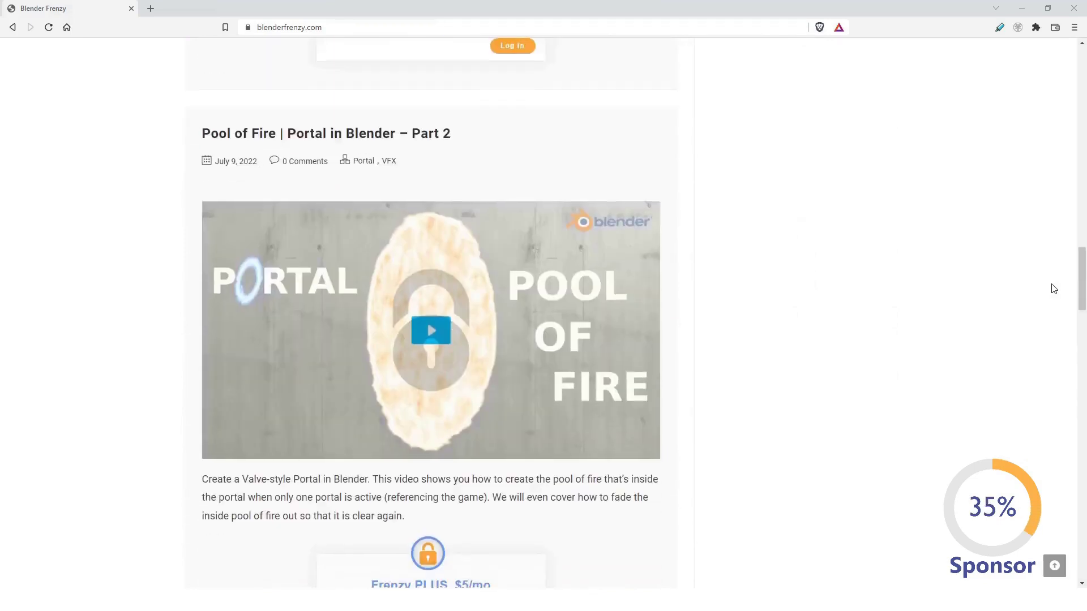
{"action": "scroll", "coordinate": [1054, 289], "scroll_direction": "down", "scroll_amount": 11}
{"action": "scroll", "coordinate": [1054, 289], "scroll_direction": "down", "scroll_amount": 10}
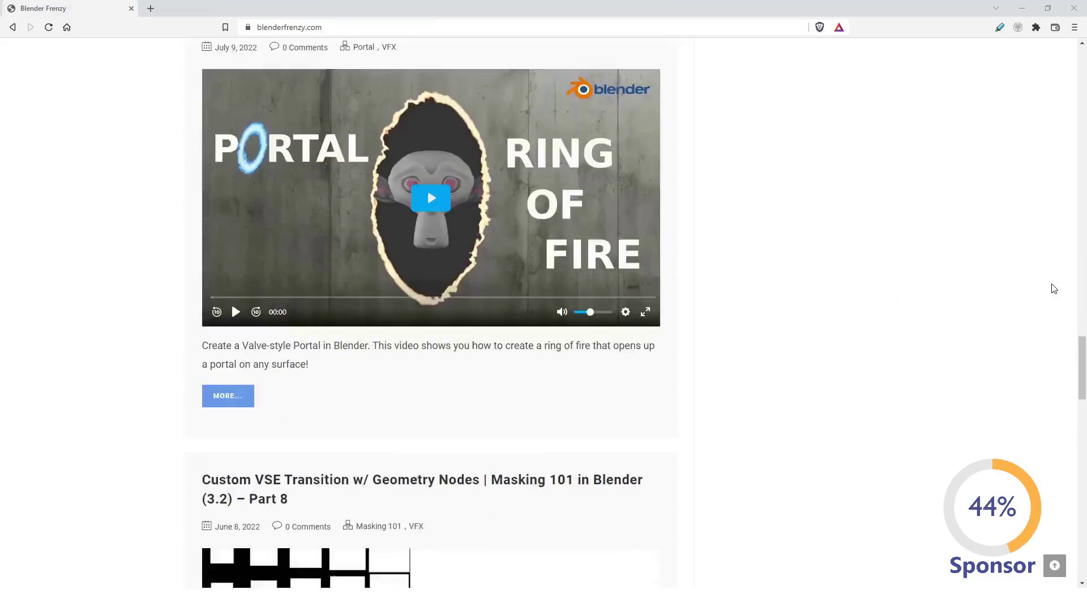
{"action": "left_click", "coordinate": [238, 419]}
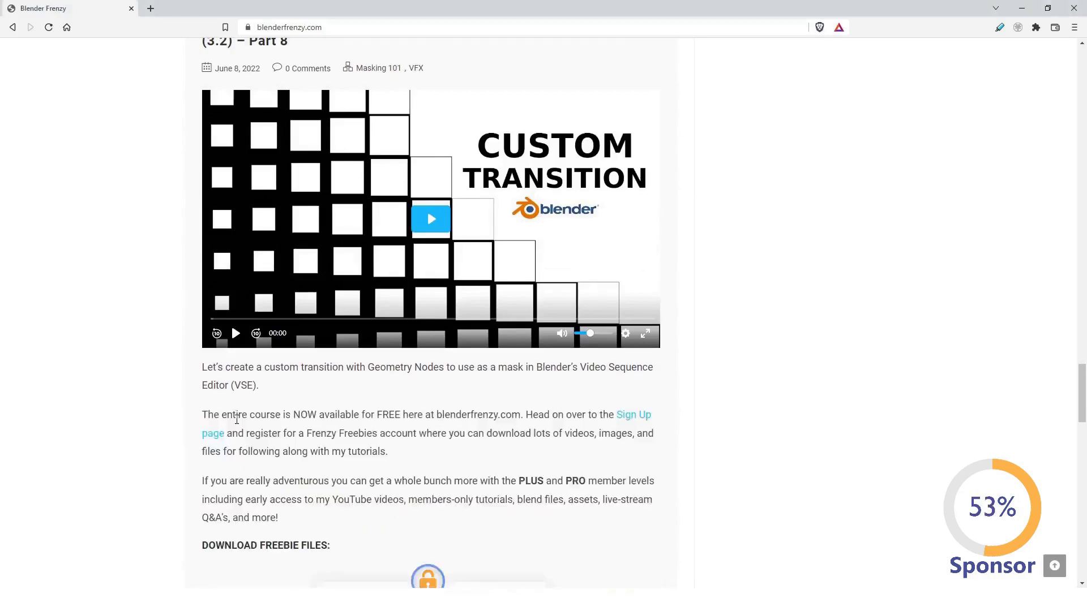
{"action": "scroll", "coordinate": [340, 436], "scroll_direction": "down", "scroll_amount": 6}
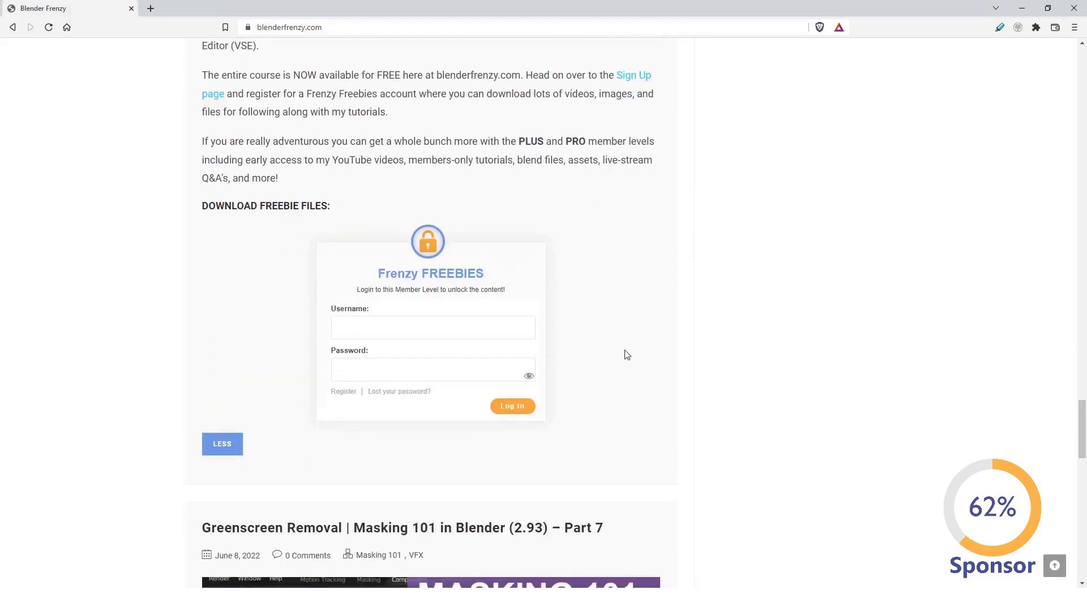
{"action": "scroll", "coordinate": [627, 362], "scroll_direction": "down", "scroll_amount": 20}
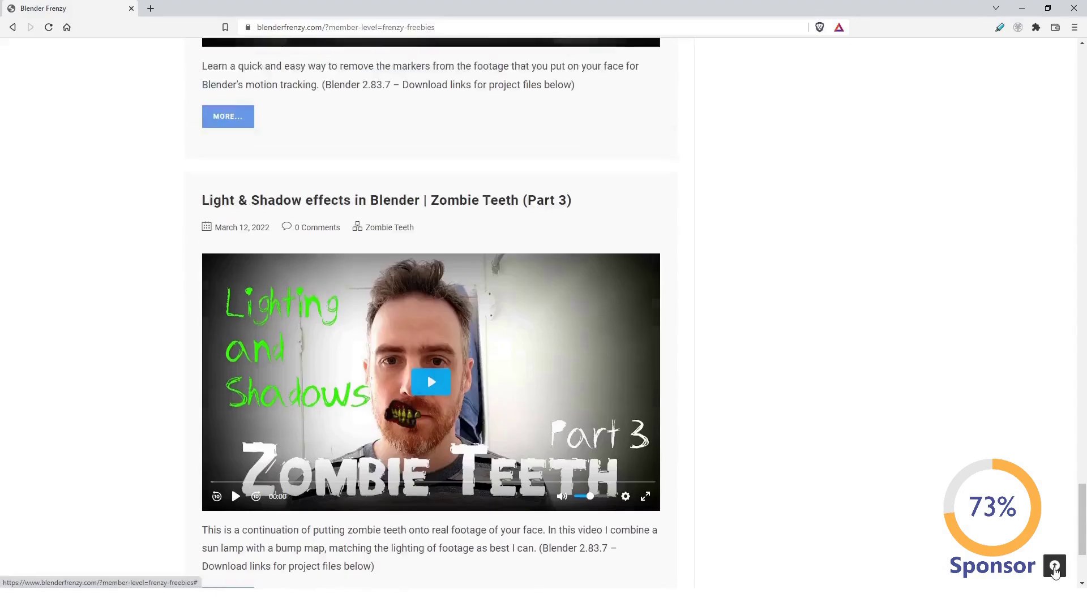
- Return to the start of the website and open its sign-up page to view the membership plans
{"action": "left_click", "coordinate": [1054, 567]}
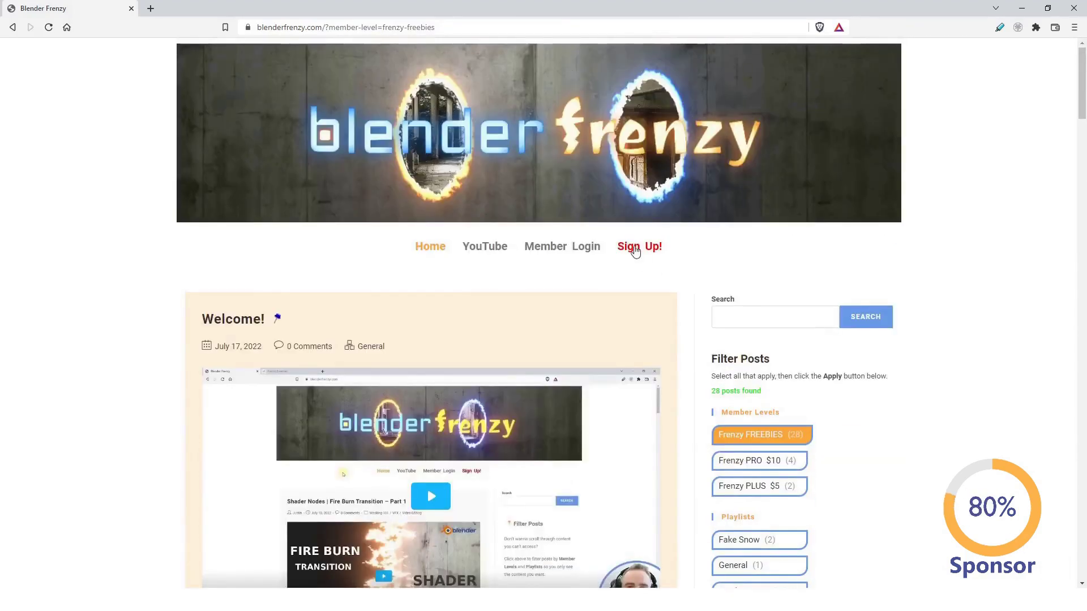
{"action": "left_click", "coordinate": [635, 249]}
{"action": "scroll", "coordinate": [893, 311], "scroll_direction": "down", "scroll_amount": 3}
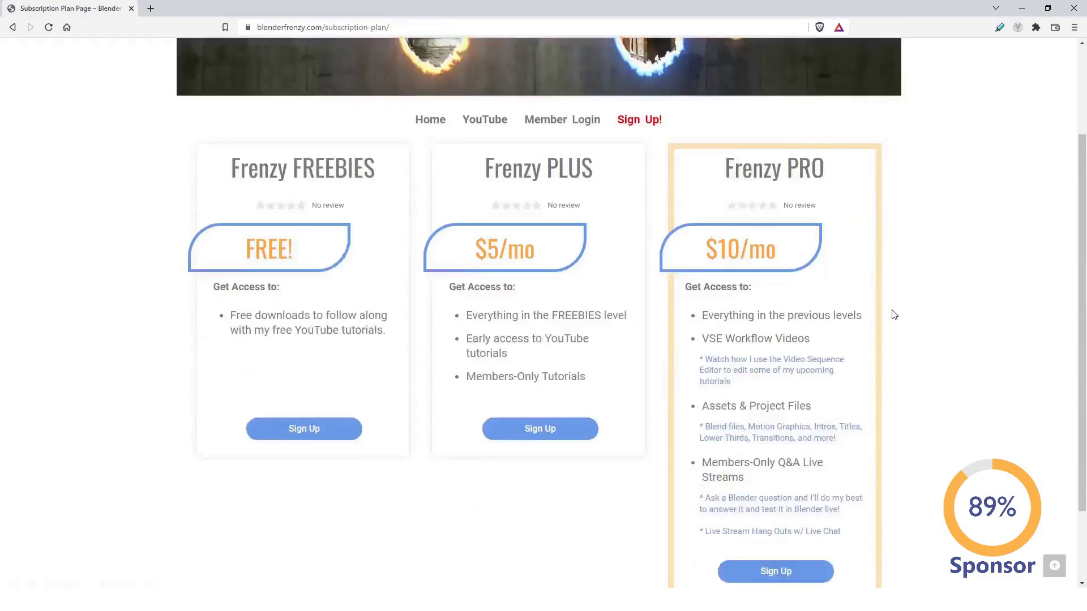